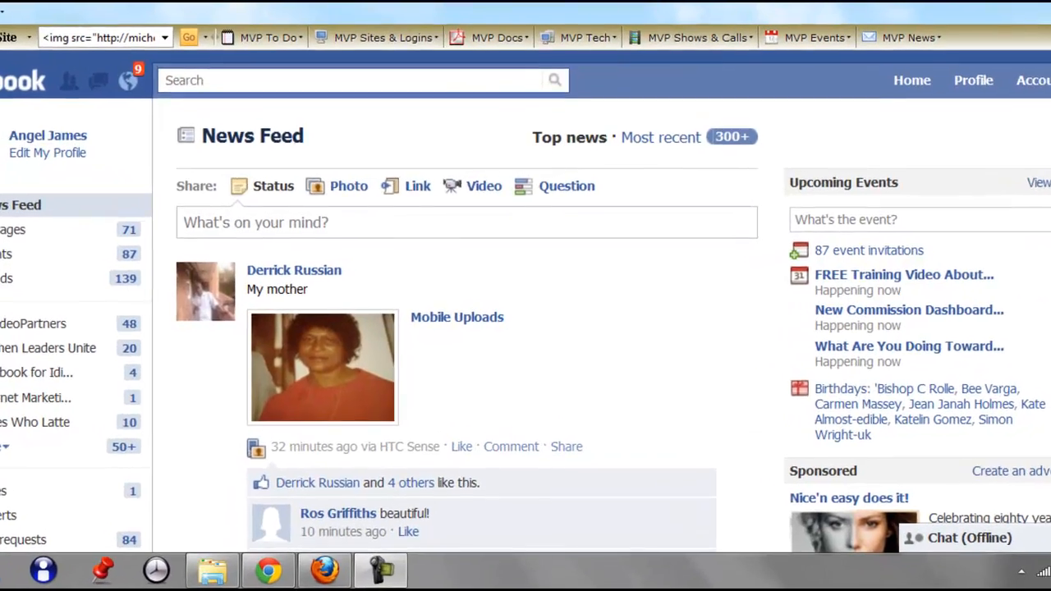
- Go to the end of the news feed and open the Create a Page form
left_click_drag(1043, 118, 1043, 155)
scroll(481, 300, "down", 20)
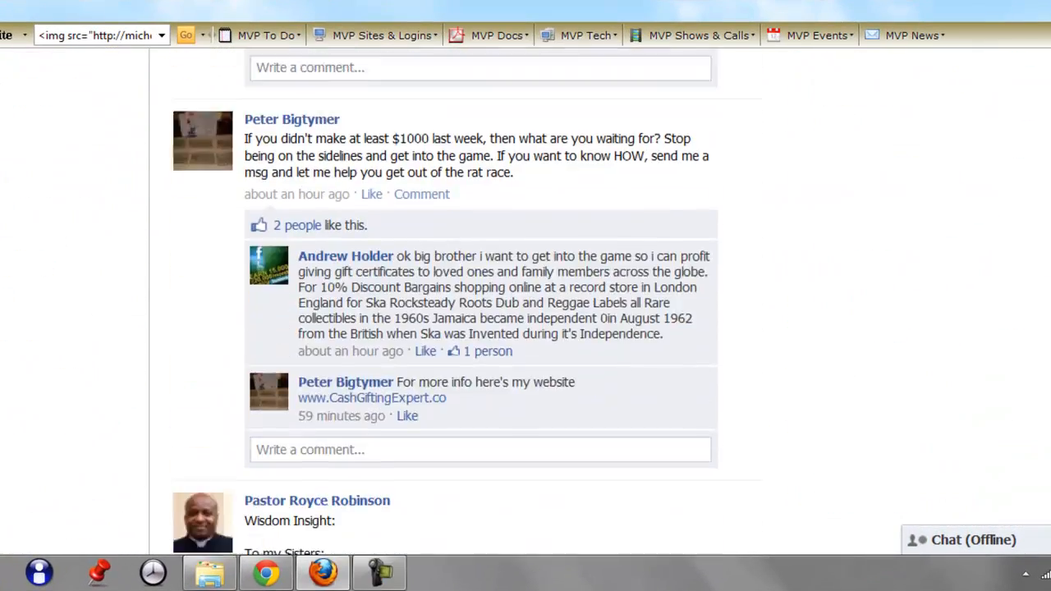
scroll(481, 301, "down", 20)
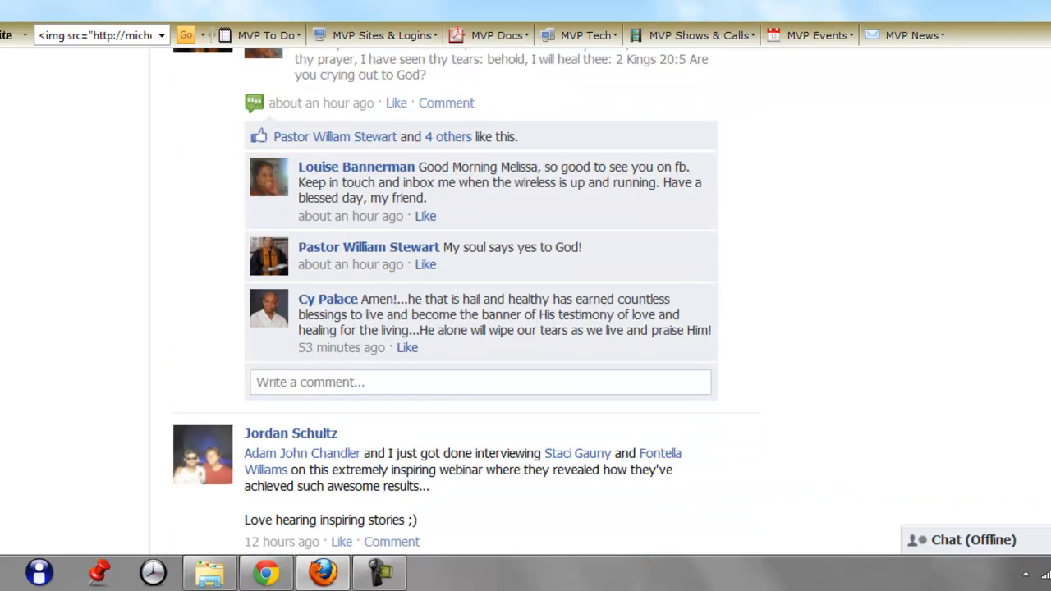
scroll(481, 301, "down", 15)
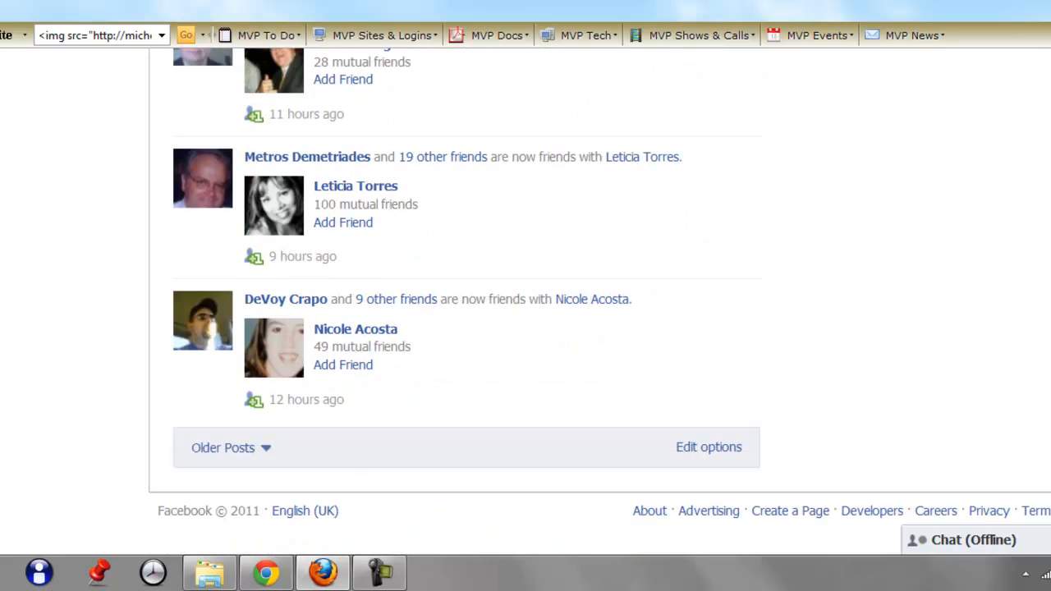
left_click(795, 512)
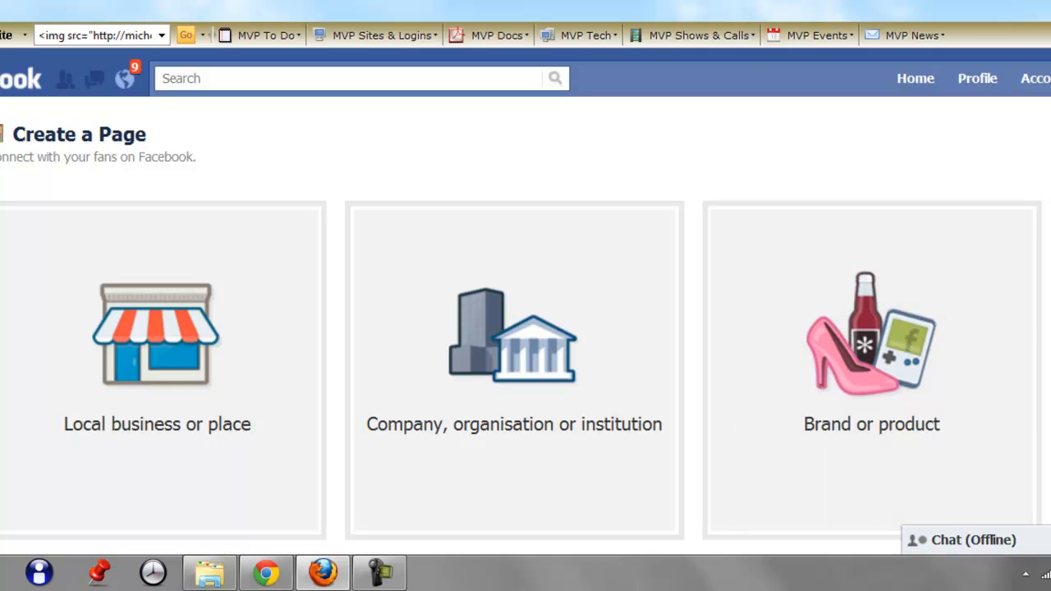
- Choose the page type "Artist, band or public figure" and set its category to Business person
scroll(526, 304, "down", 3)
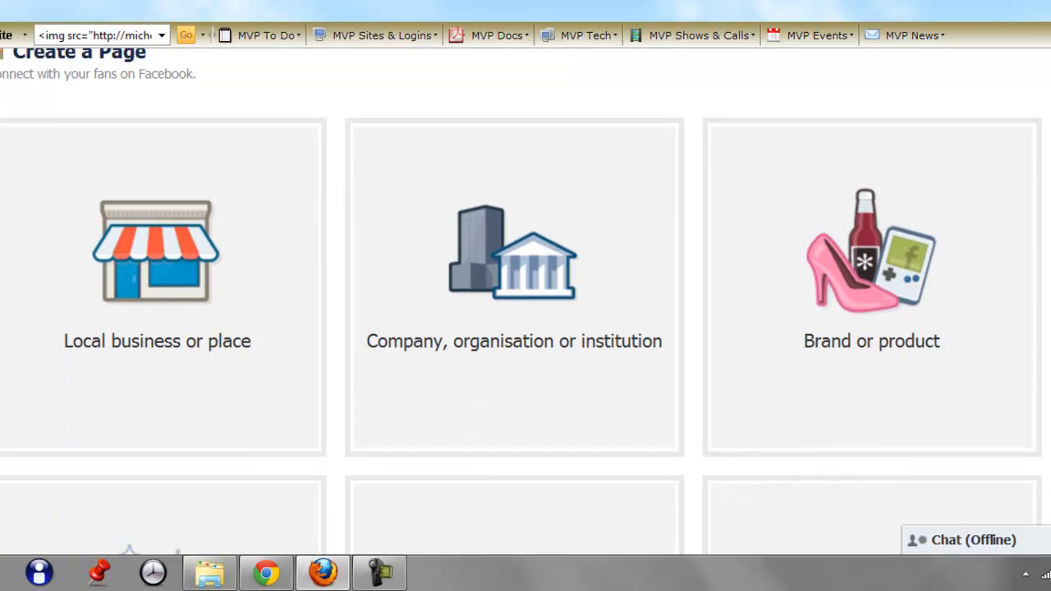
scroll(526, 304, "down", 5)
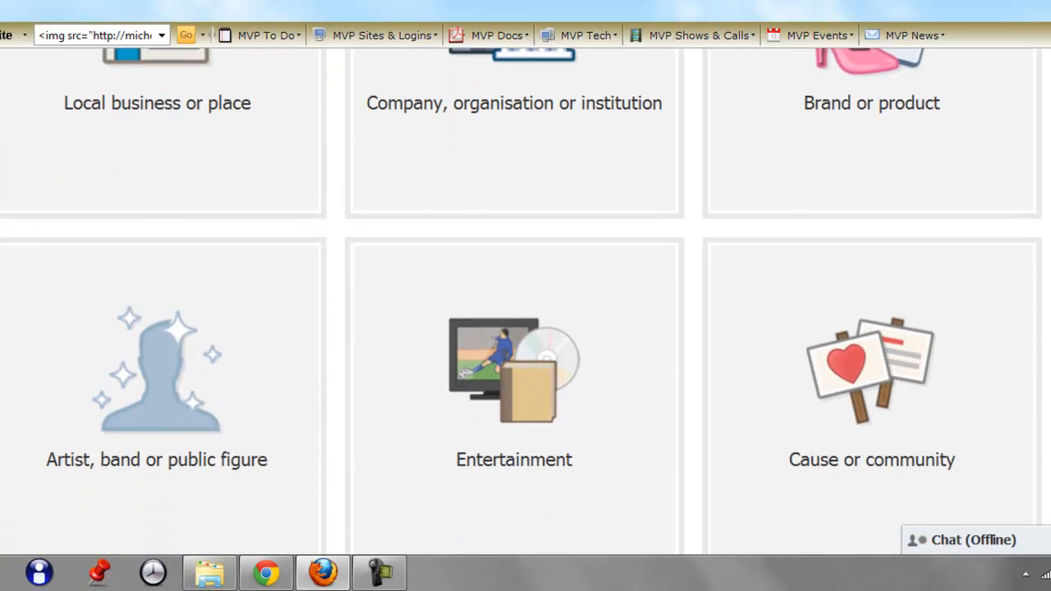
scroll(526, 304, "up", 4)
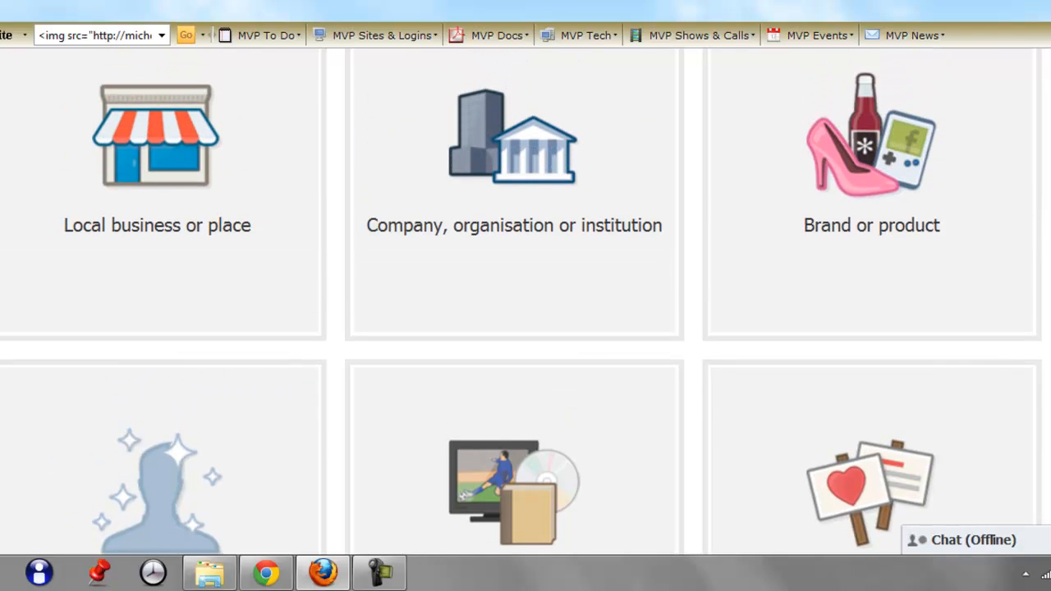
scroll(526, 304, "up", 2)
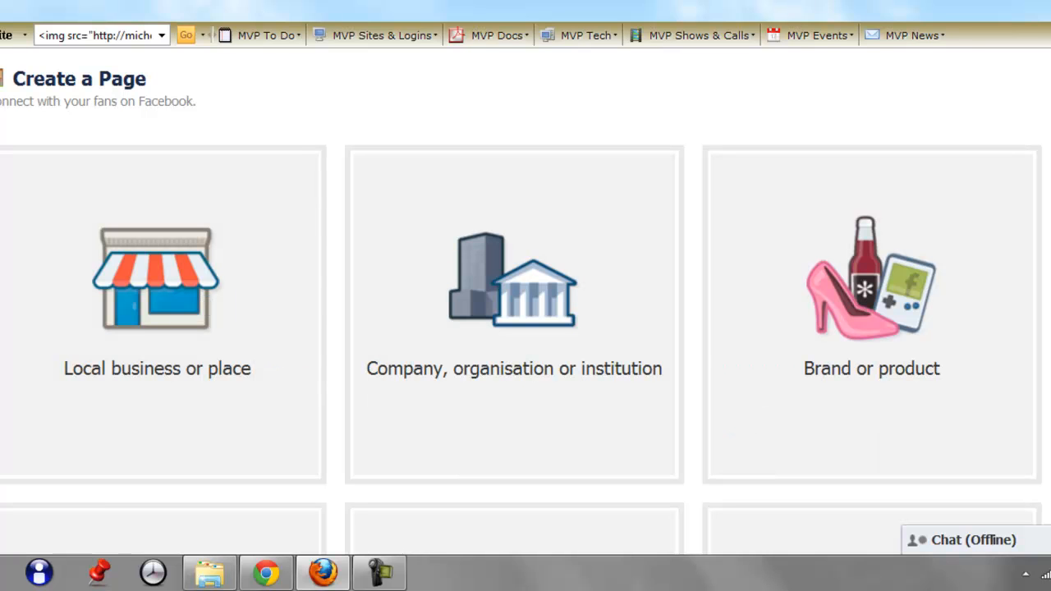
scroll(983, 300, "down", 3)
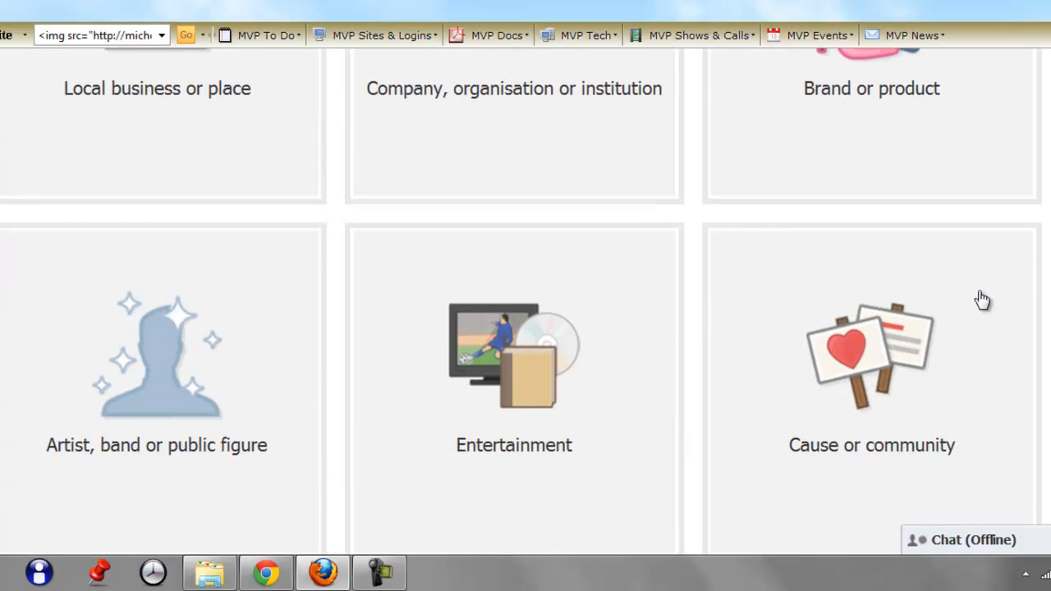
left_click(95, 434)
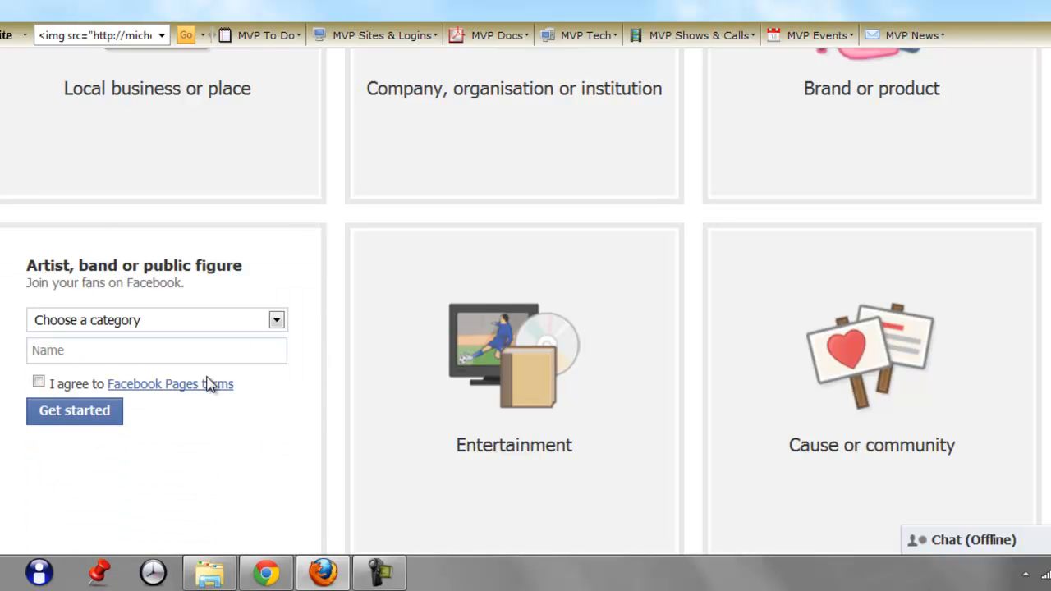
left_click(284, 322)
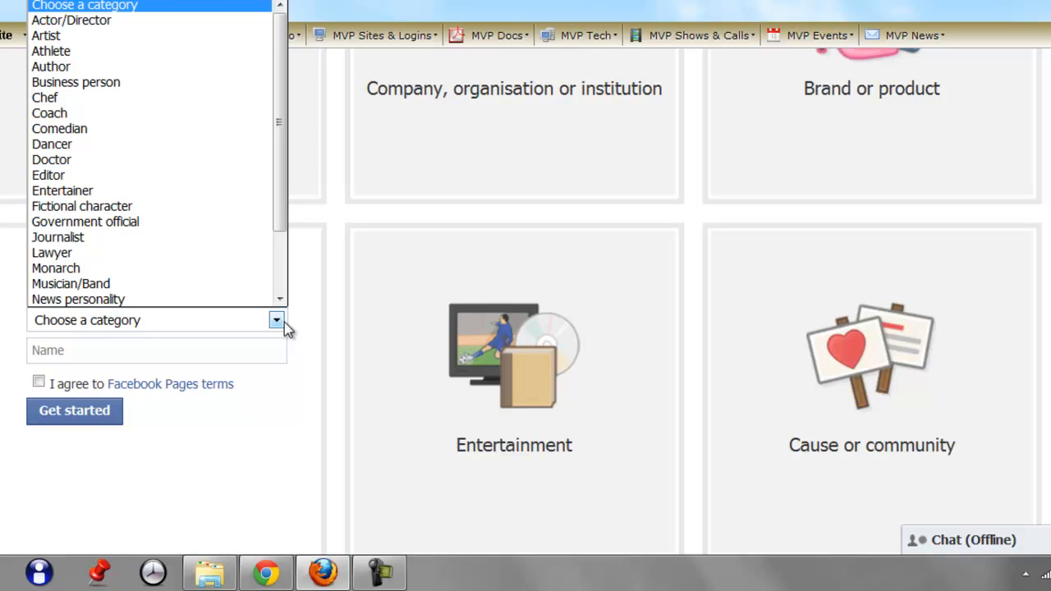
left_click(119, 86)
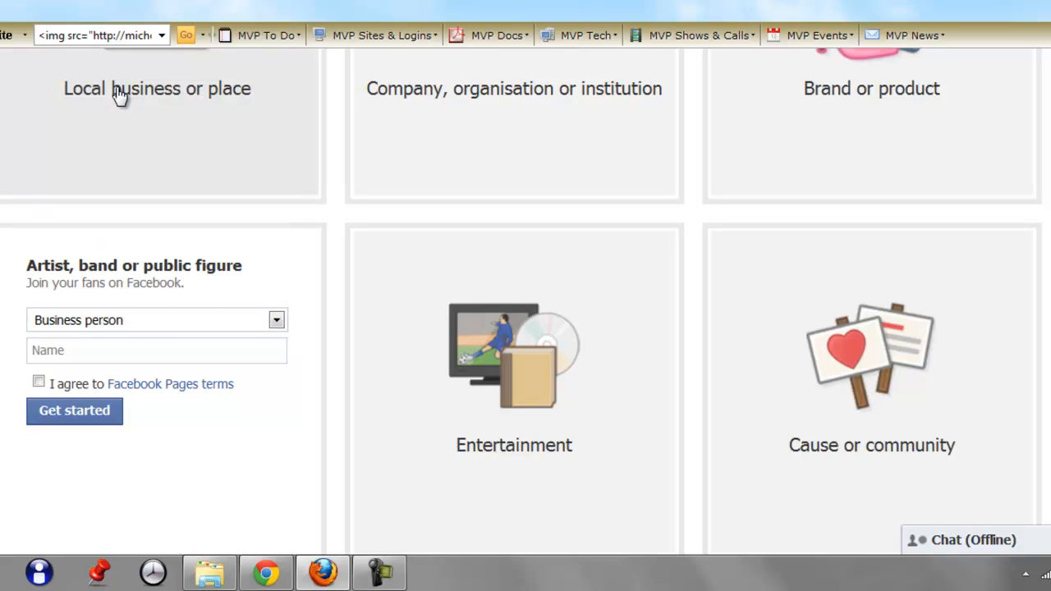
- Name the page "Test Page2" and submit the form to get started
left_click(162, 353)
type("Test Page2")
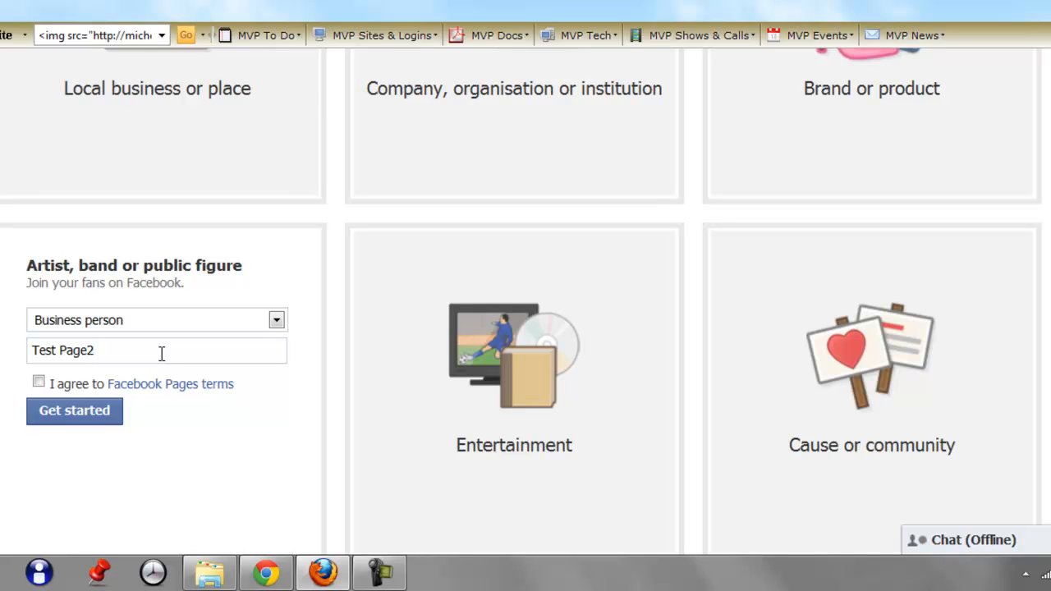
left_click(89, 420)
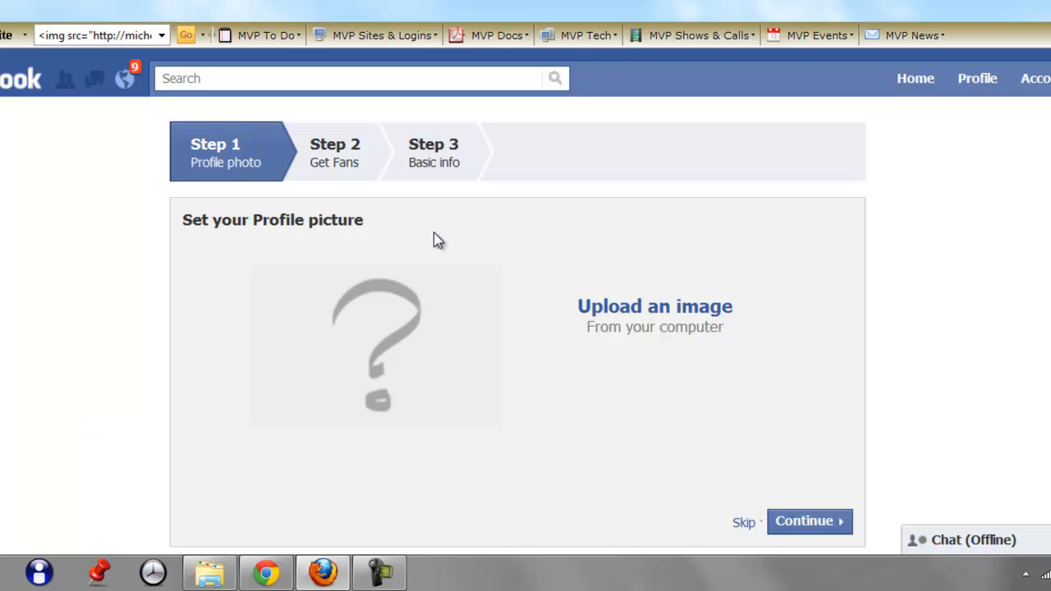
- Upload the image "cute puppy.jpg" from the computer as the page's profile picture and continue to Get Fans
scroll(525, 302, "down", 1)
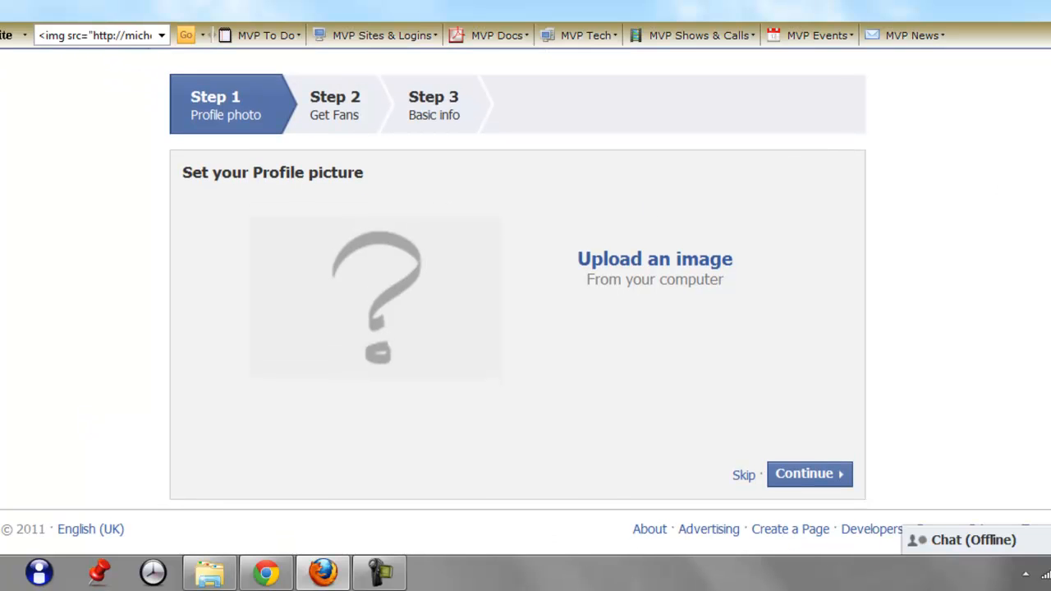
left_click(639, 264)
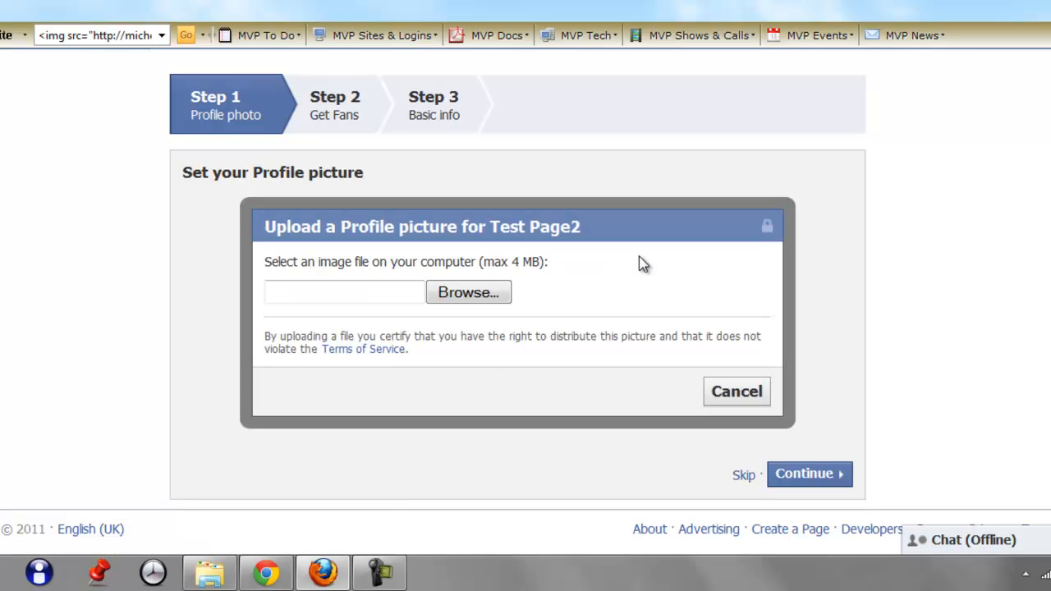
left_click(470, 292)
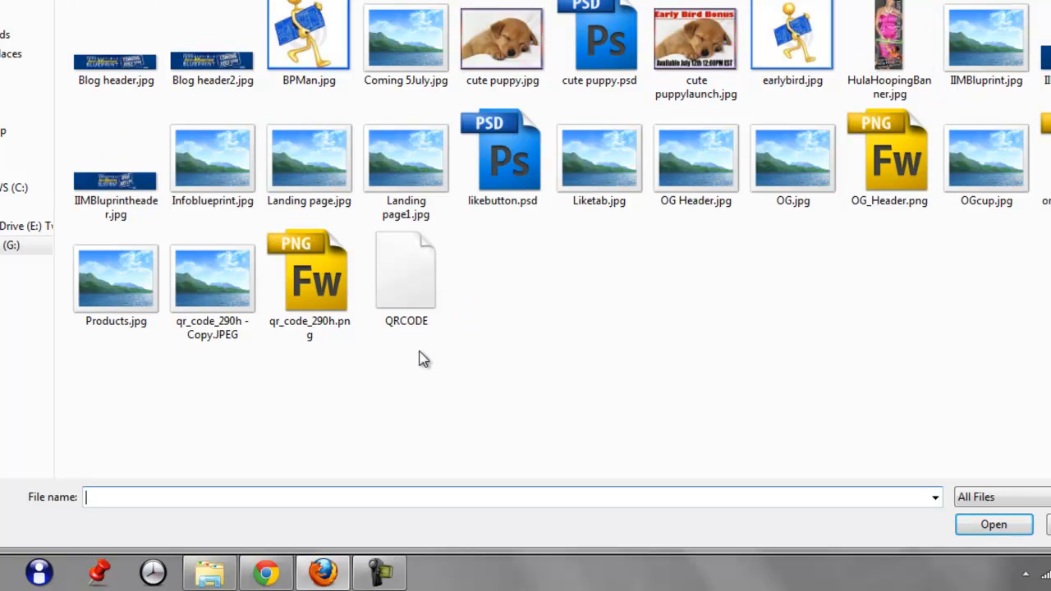
left_click(542, 49)
left_click(994, 526)
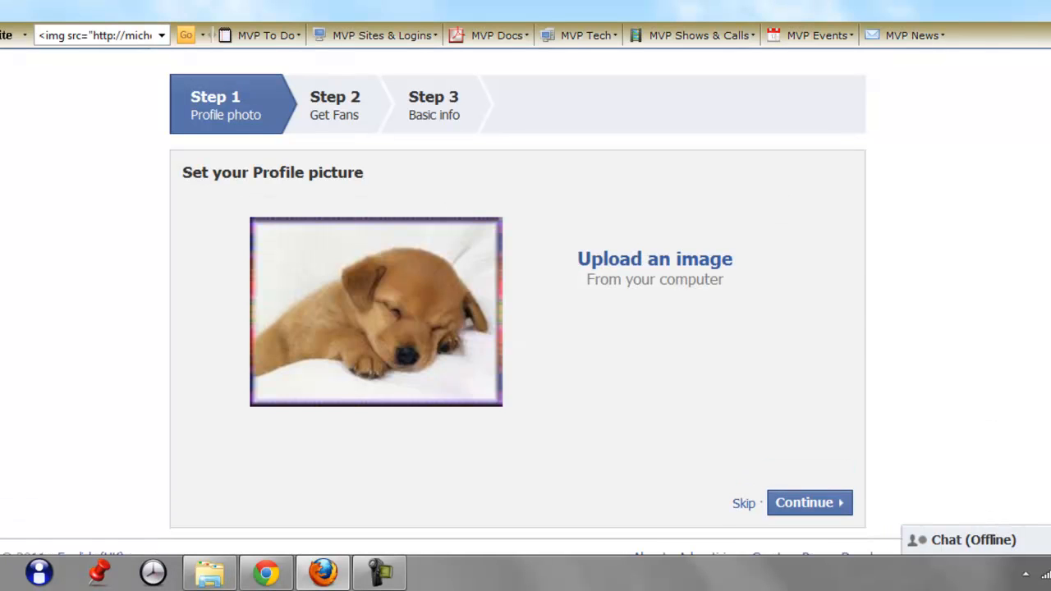
left_click(809, 505)
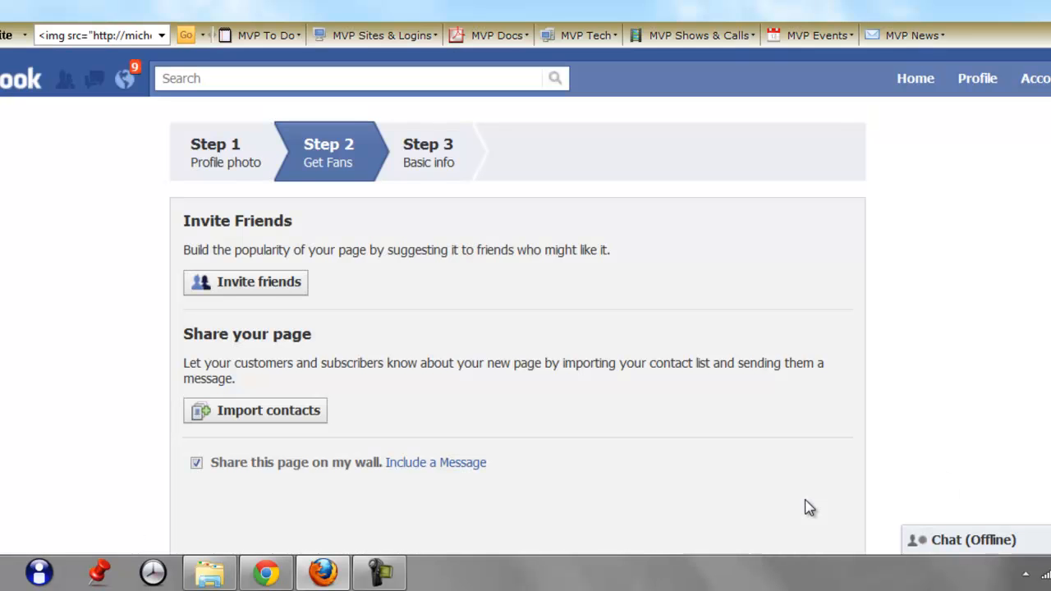
- Select the first two friends in the page's friend invitation list, and cancel without submitting
left_click(291, 281)
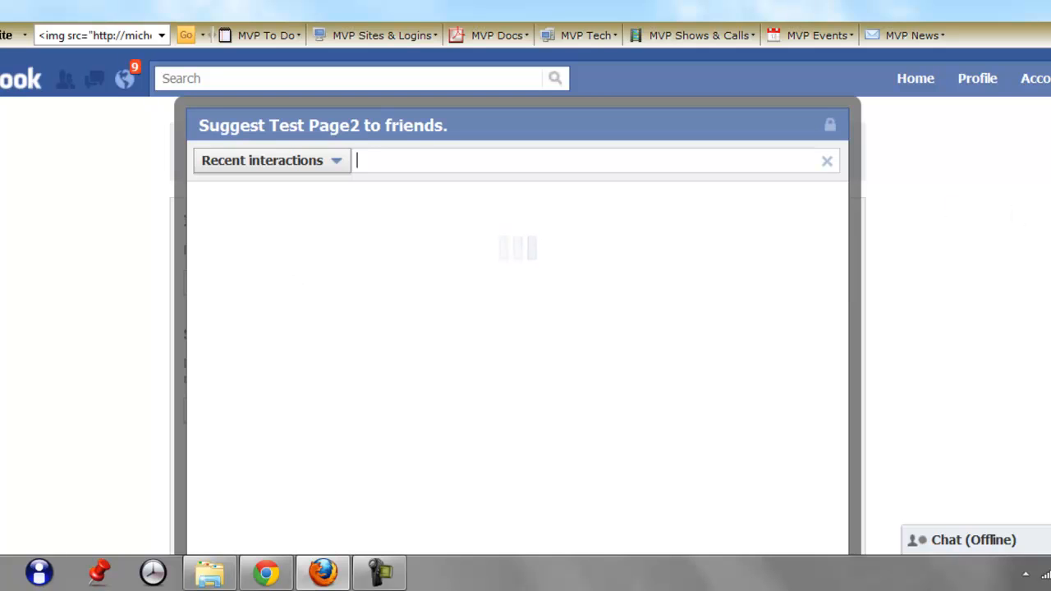
scroll(526, 302, "down", 1)
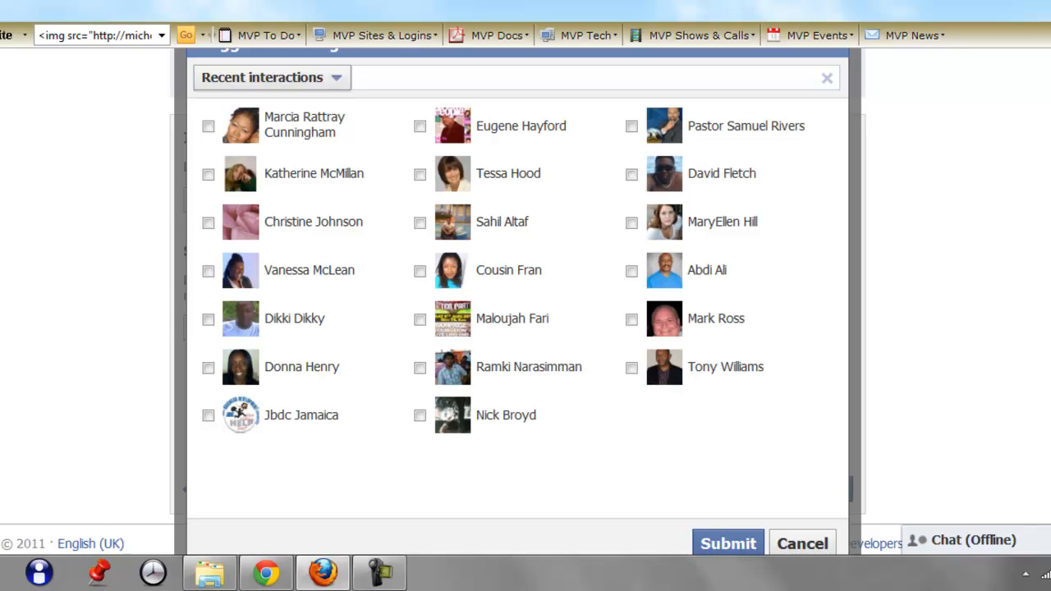
scroll(517, 300, "down", 1)
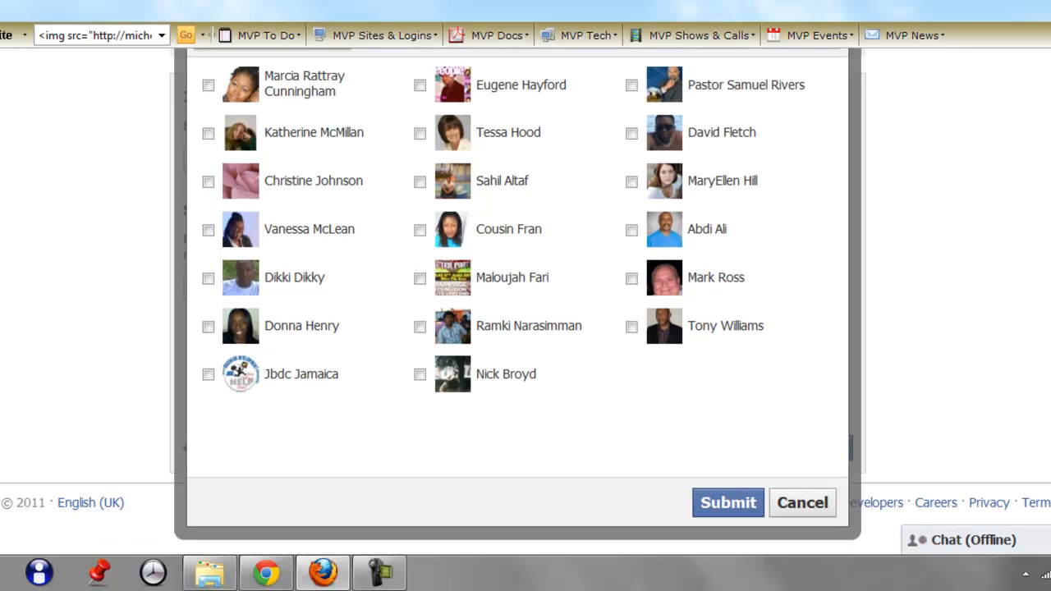
scroll(518, 301, "up", 3)
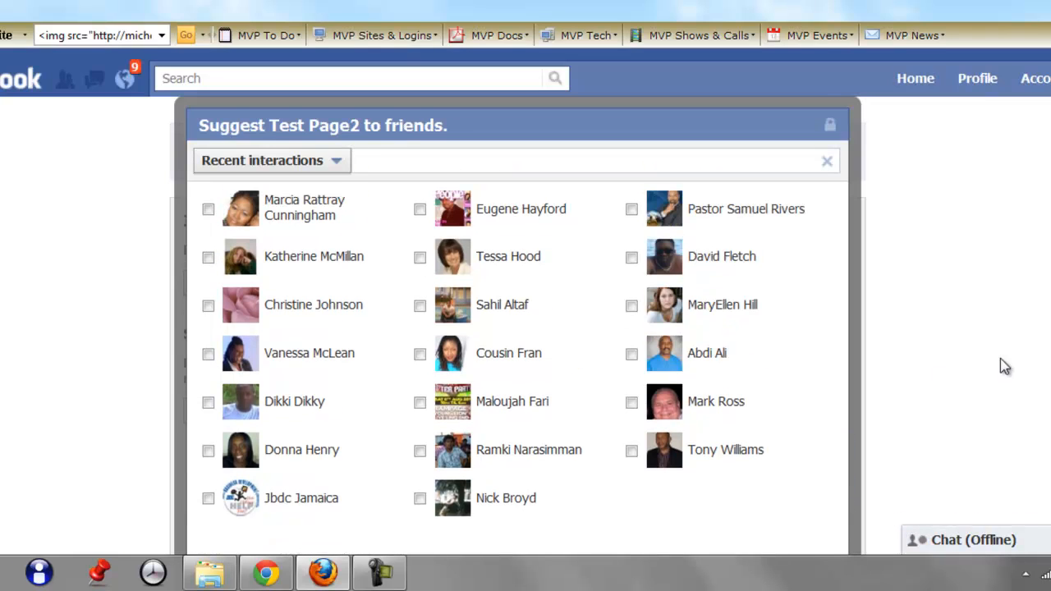
left_click(211, 210)
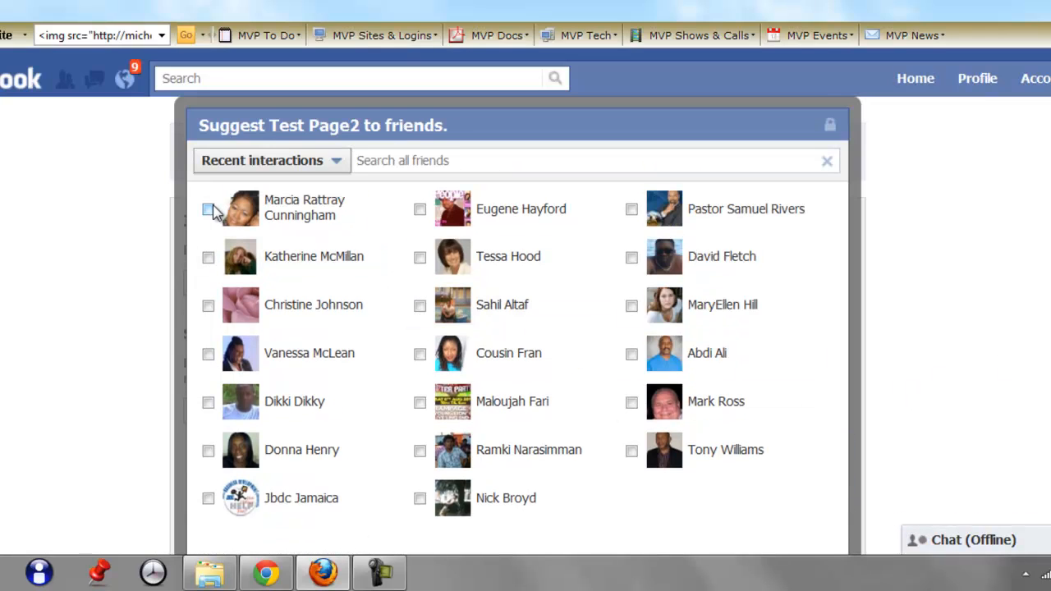
left_click(208, 257)
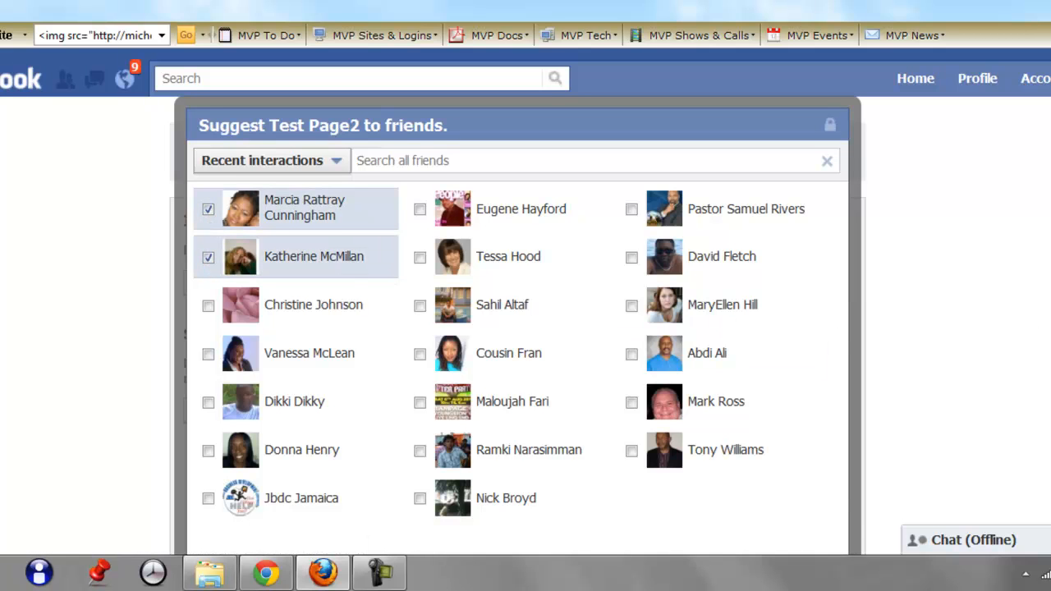
scroll(821, 353, "down", 3)
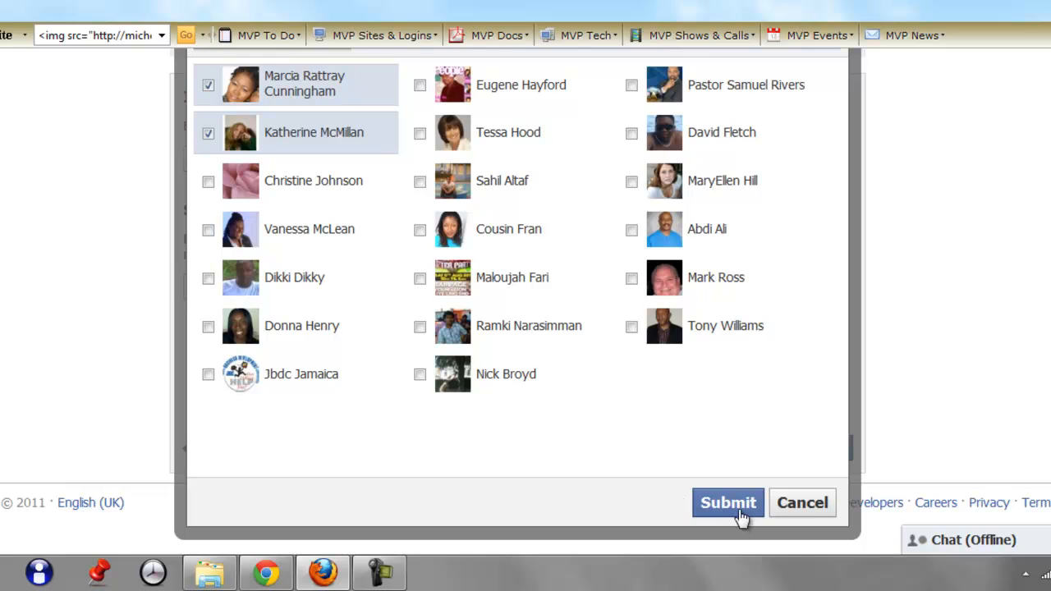
left_click(804, 504)
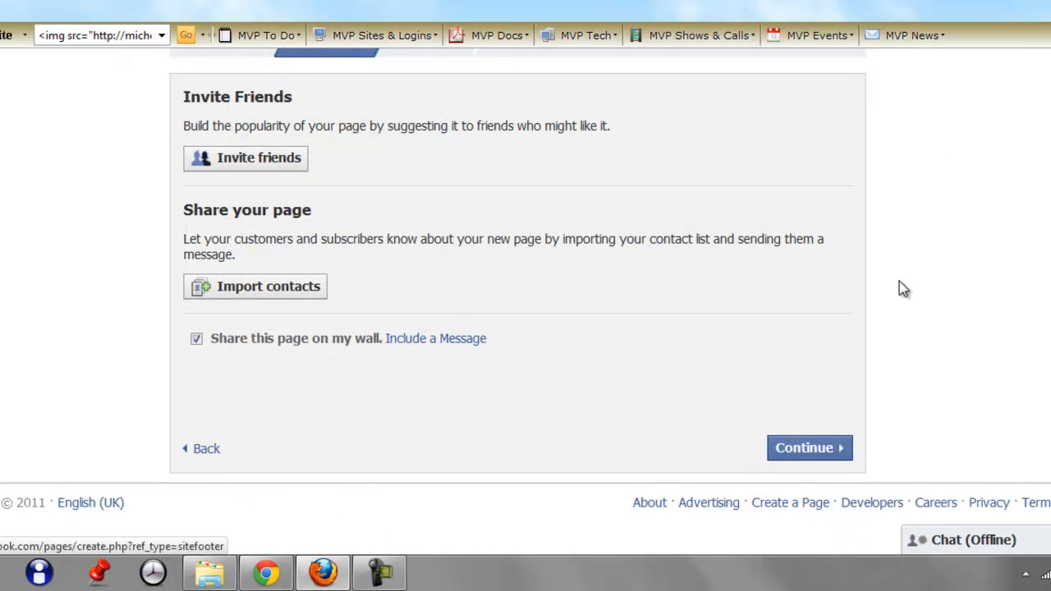
- Examine the contact import options for telling fans about the page, and close them without importing
left_click(259, 295)
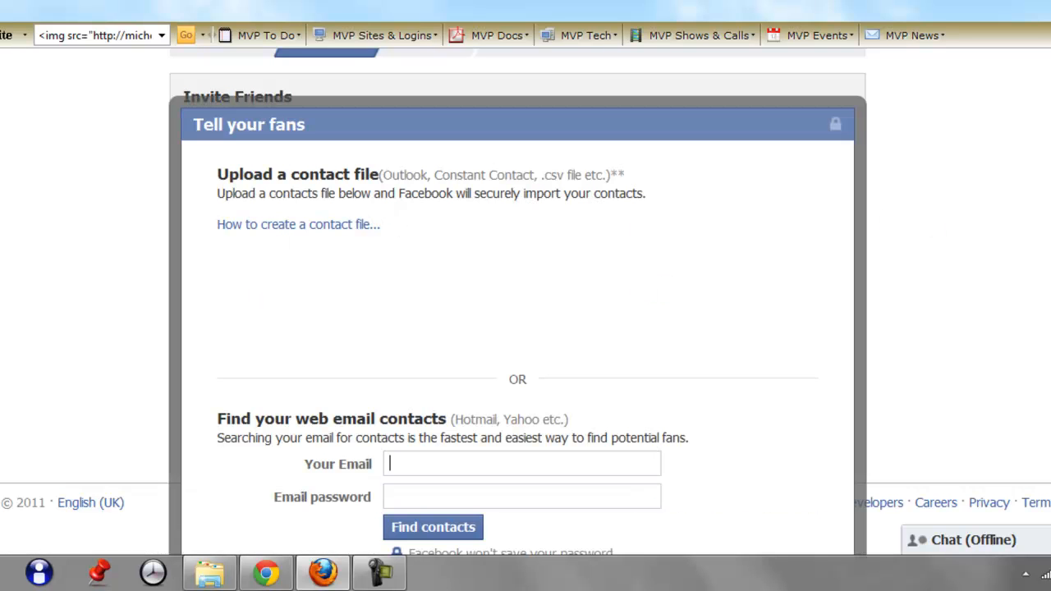
scroll(526, 303, "down", 4)
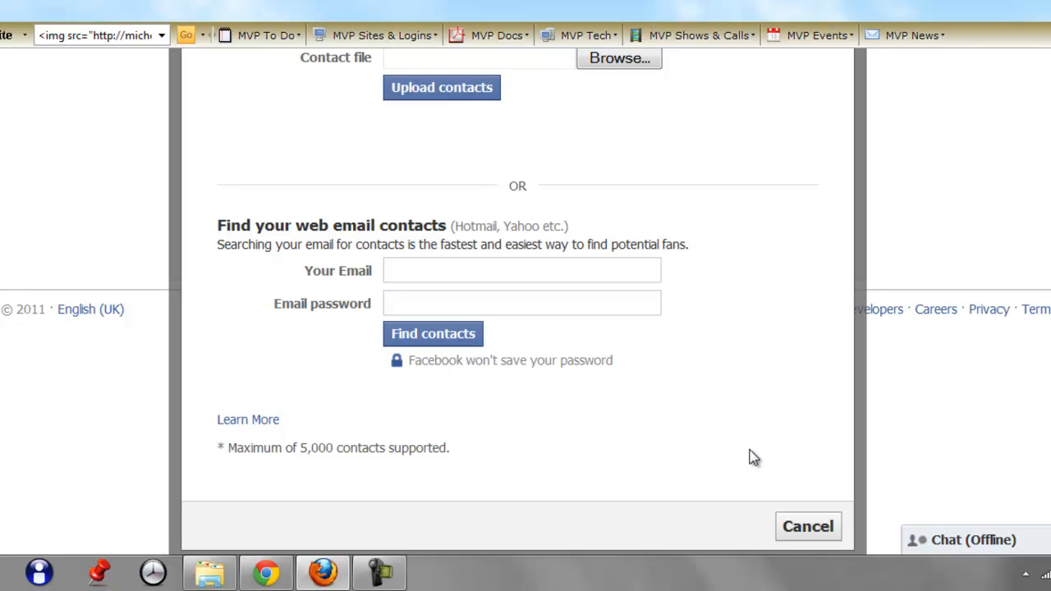
left_click(821, 529)
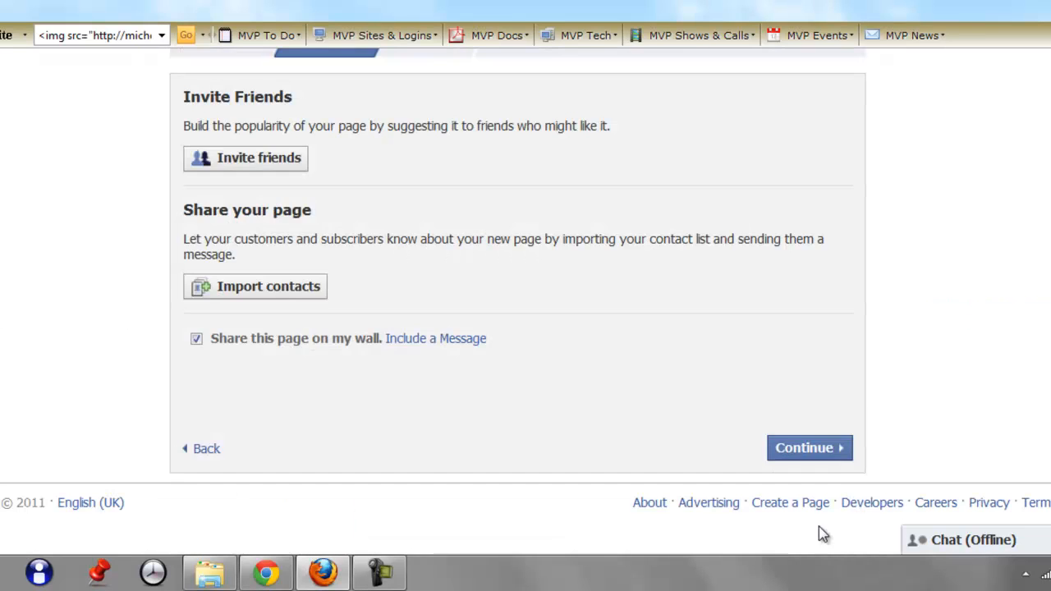
left_click(787, 450)
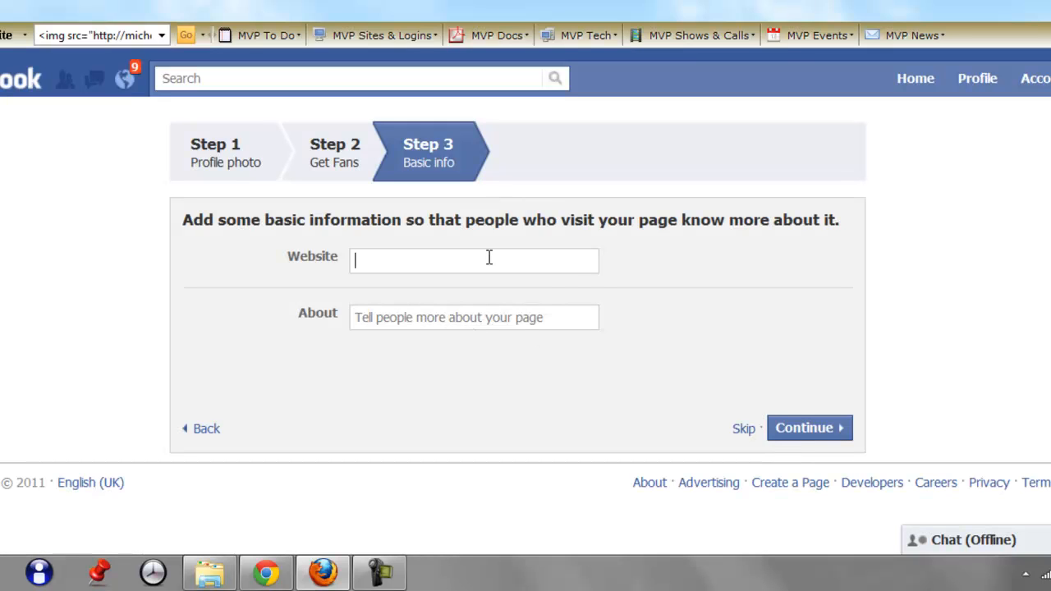
type("http://")
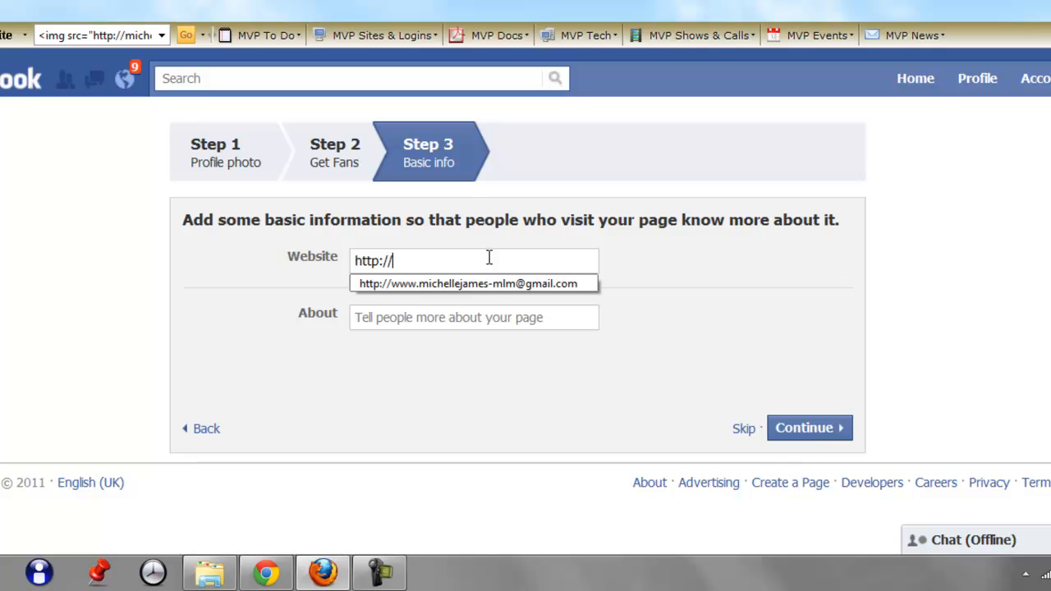
left_click(498, 291)
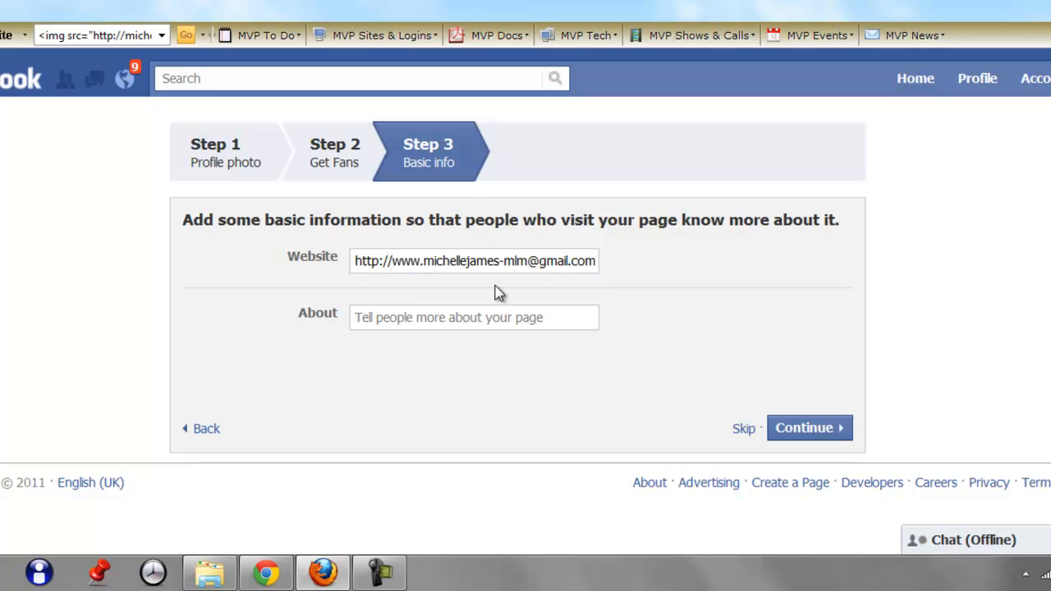
- Enter "Blah Blah blah" as the page's About text and continue to finish the setup
left_click(485, 321)
type("Blah Bkla")
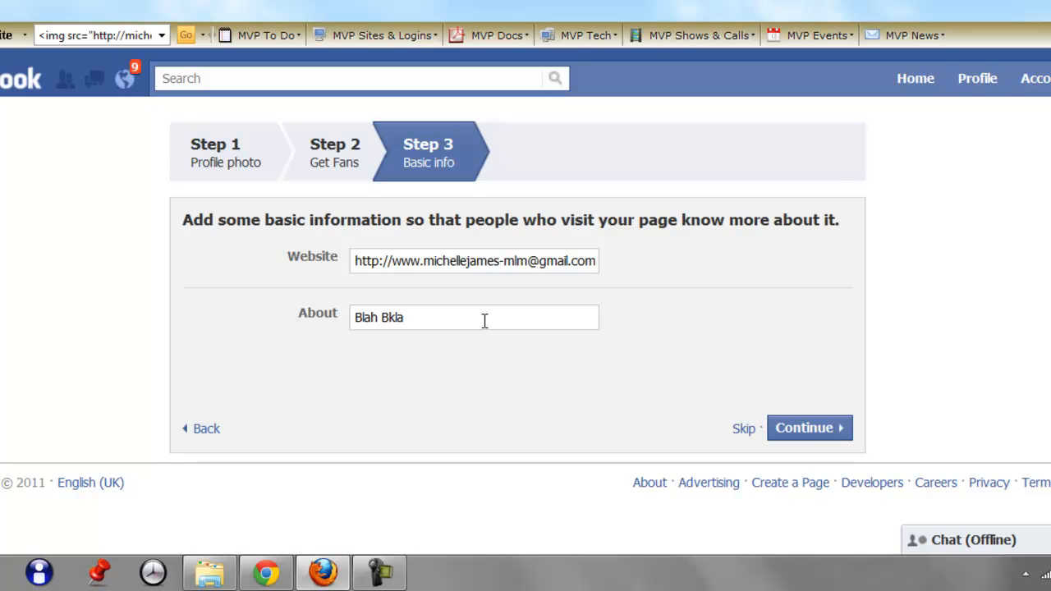
key("BackSpace")
key("BackSpace")
key("BackSpace")
type("a")
key("BackSpace")
type("lah blah")
left_click(810, 436)
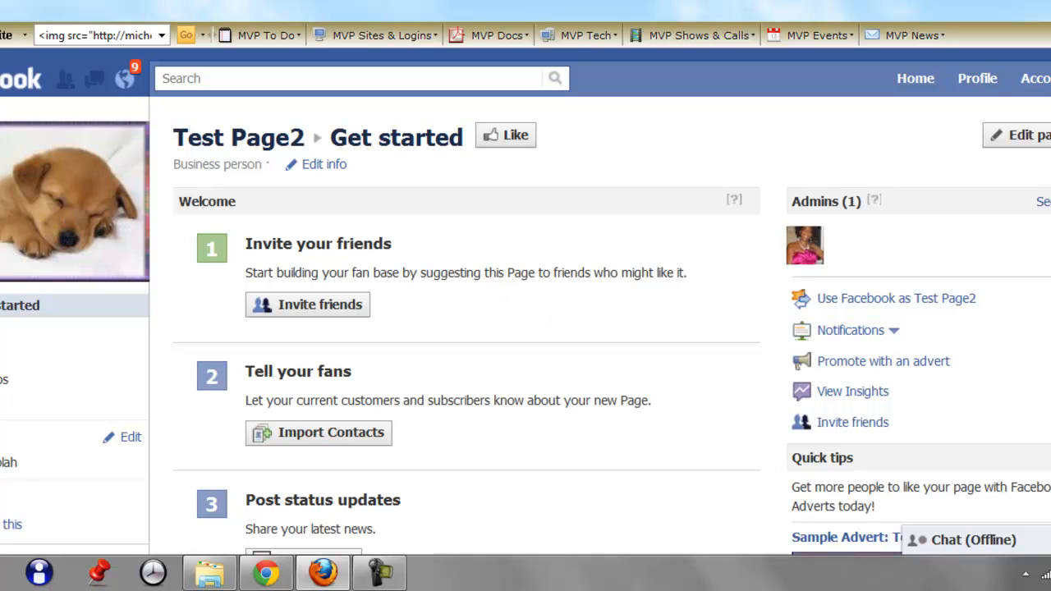
- Open the Like box setup for promoting the page on a website, and examine its settings and attributes
scroll(525, 304, "down", 1)
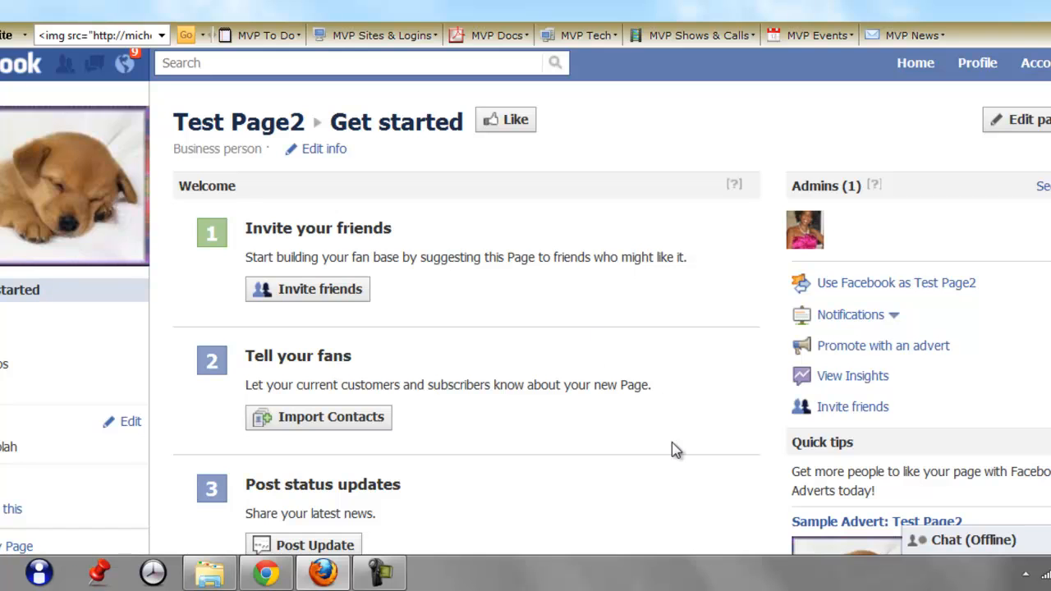
scroll(788, 108, "down", 1)
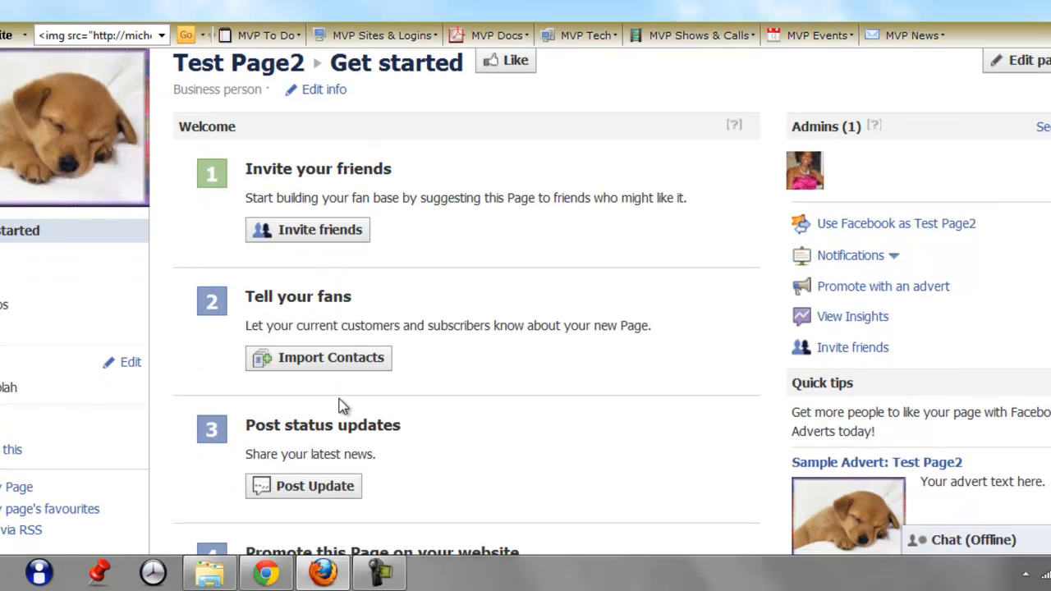
scroll(526, 303, "down", 5)
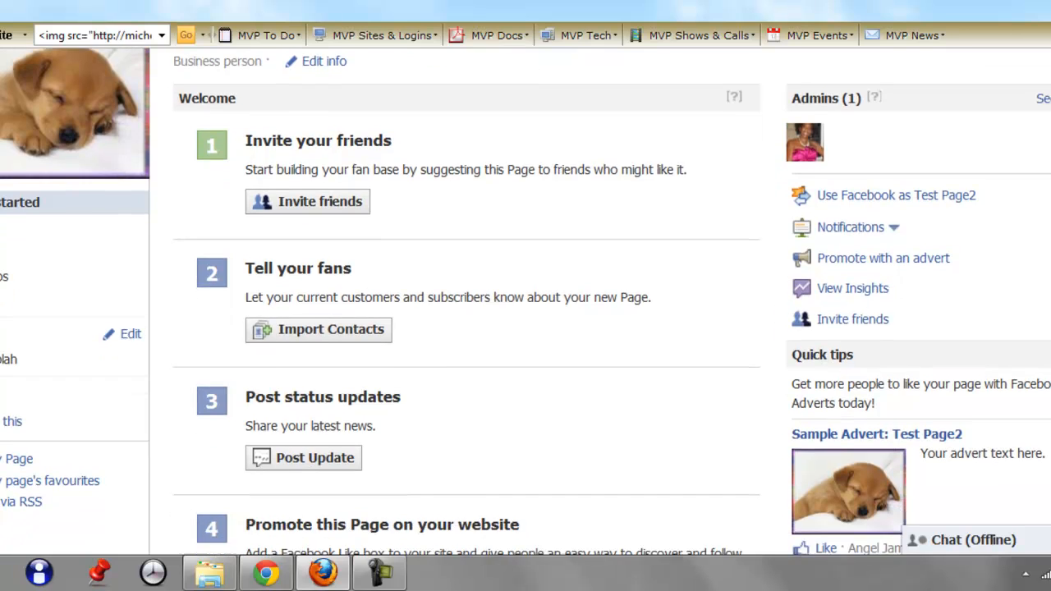
scroll(639, 232, "down", 3)
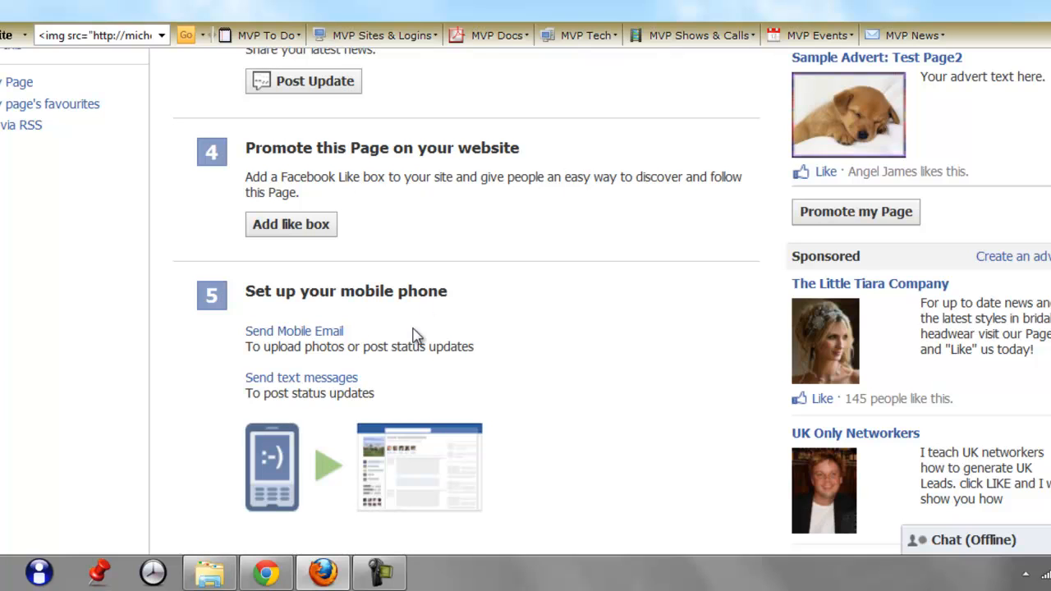
left_click(302, 229)
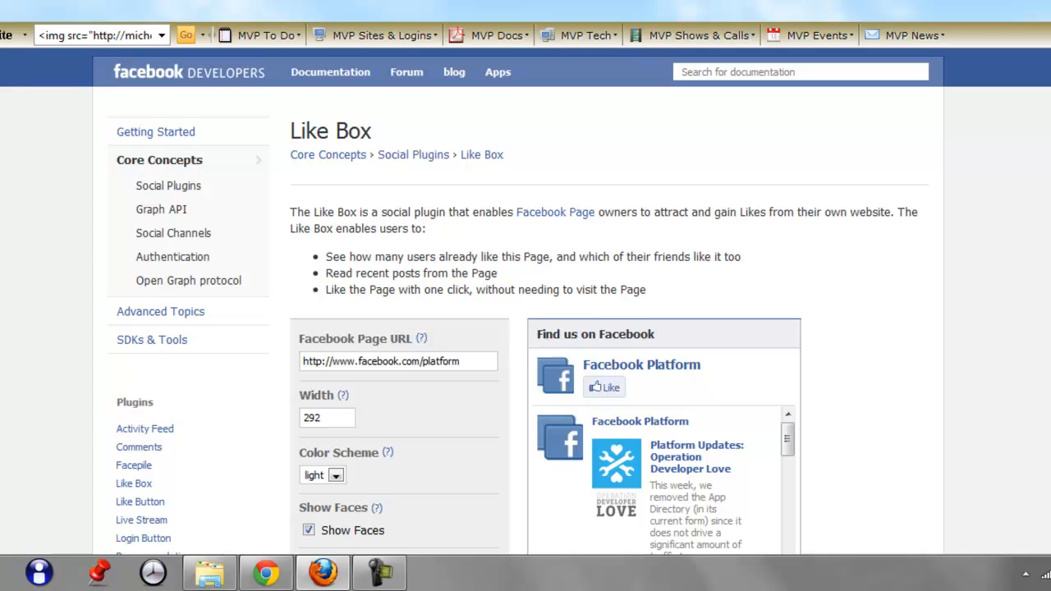
scroll(1011, 129, "down", 3)
scroll(526, 320, "up", 3)
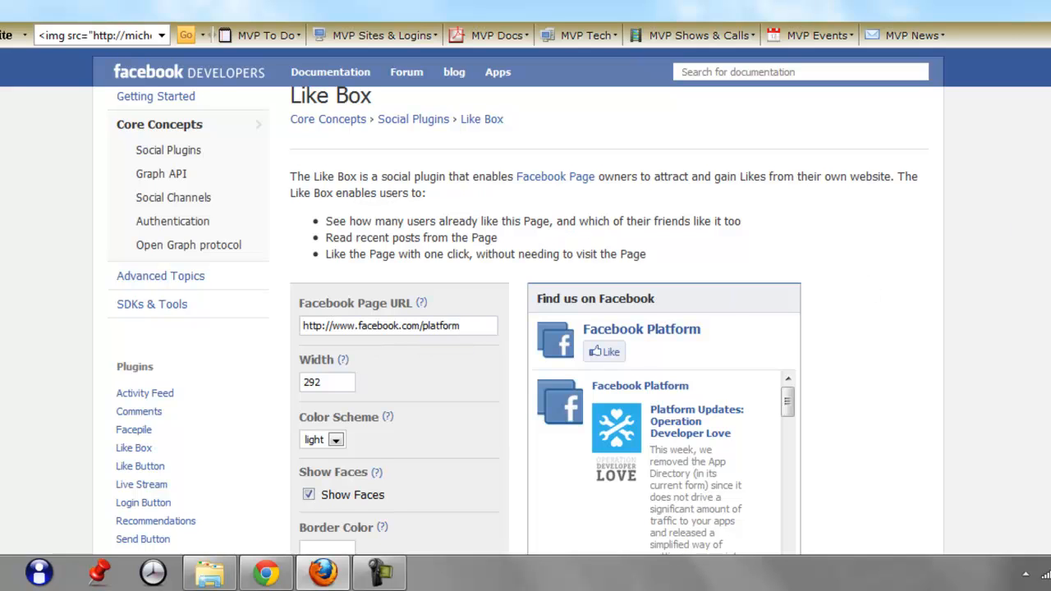
scroll(525, 321, "down", 5)
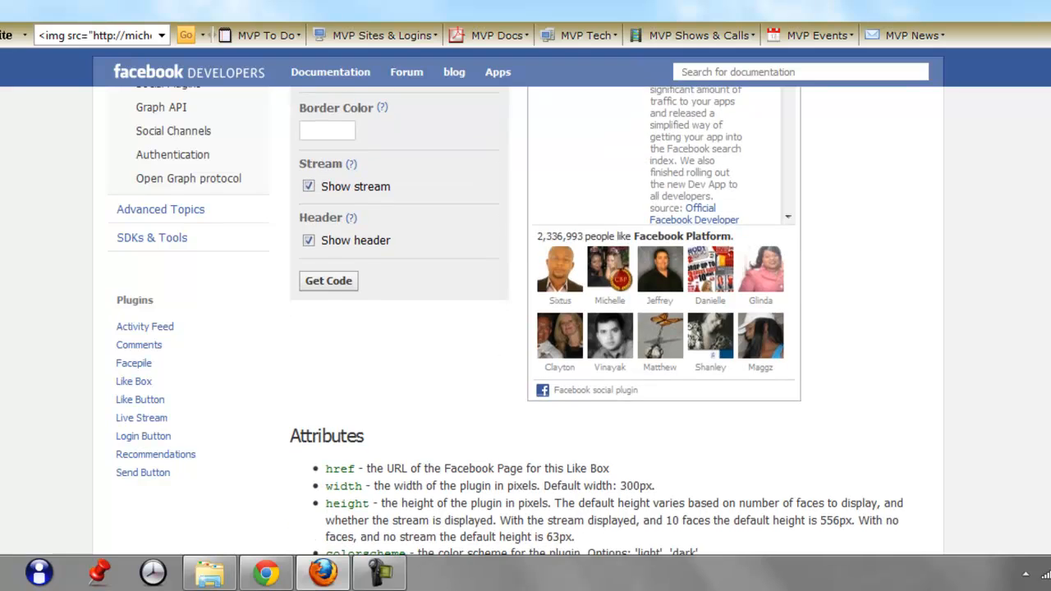
scroll(662, 265, "up", 2)
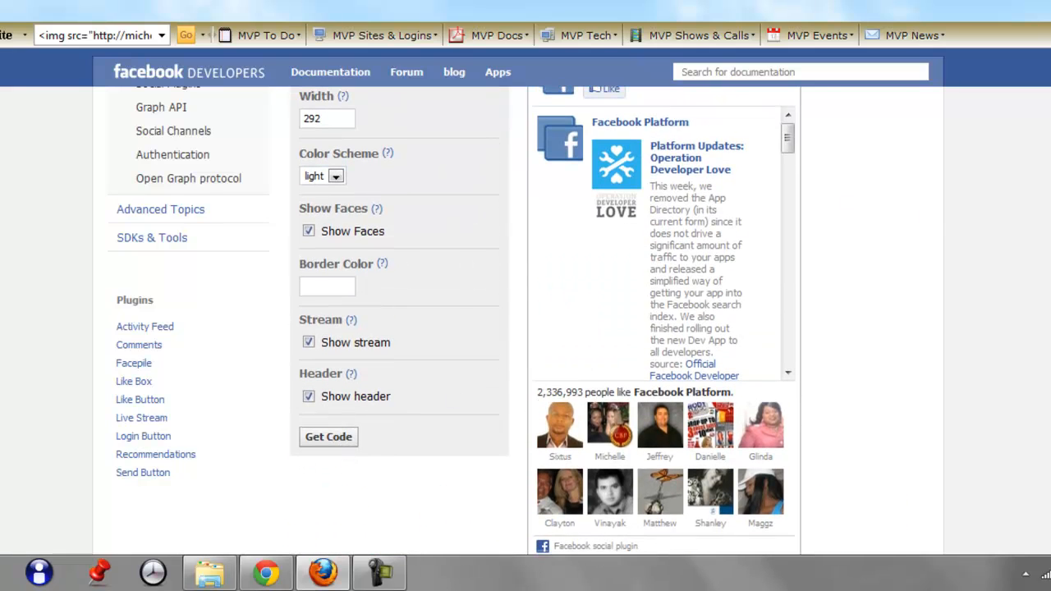
scroll(526, 320, "up", 4)
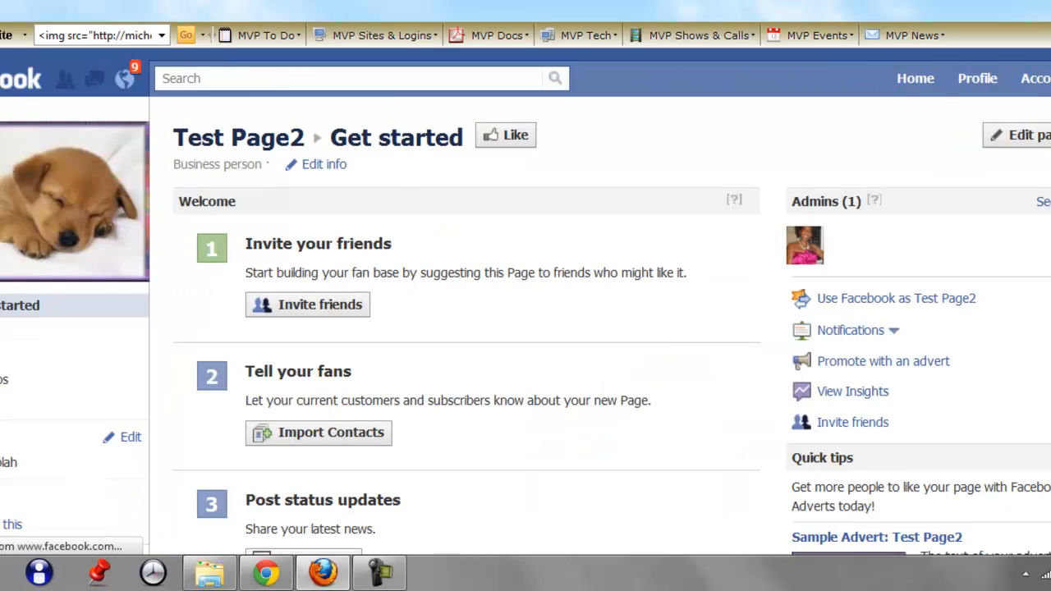
- Return to Test Page2 and review its Get started steps through the mobile phone setup
key("ctrl+Tab")
scroll(900, 98, "down", 5)
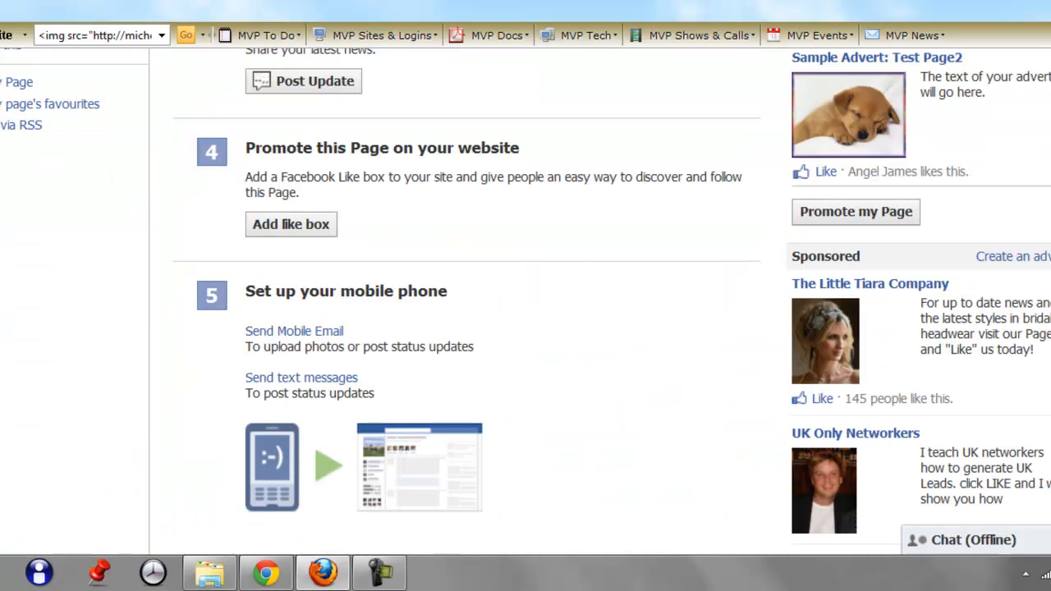
scroll(526, 302, "down", 5)
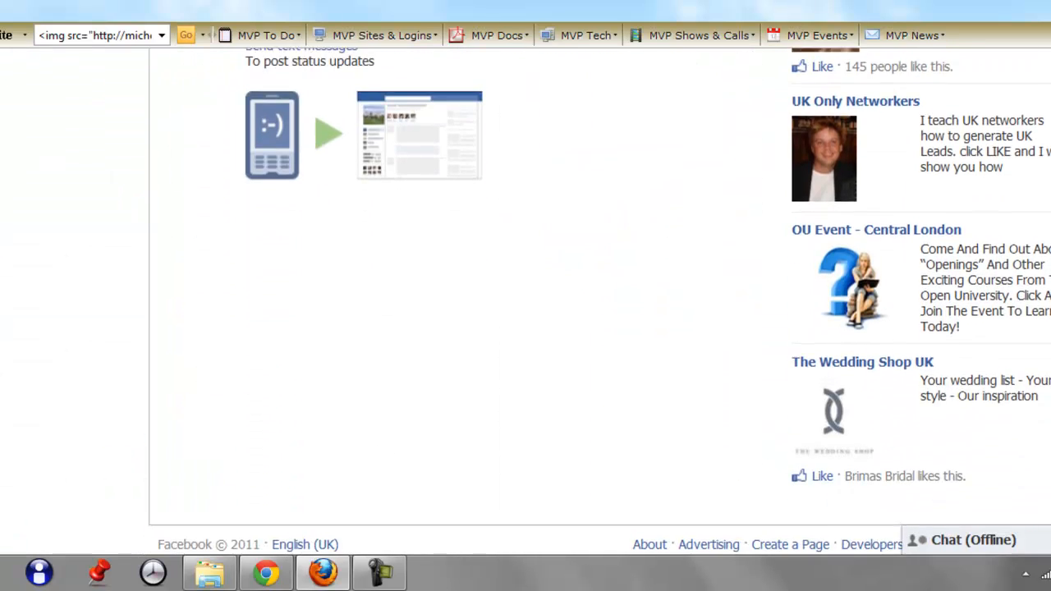
scroll(525, 301, "up", 10)
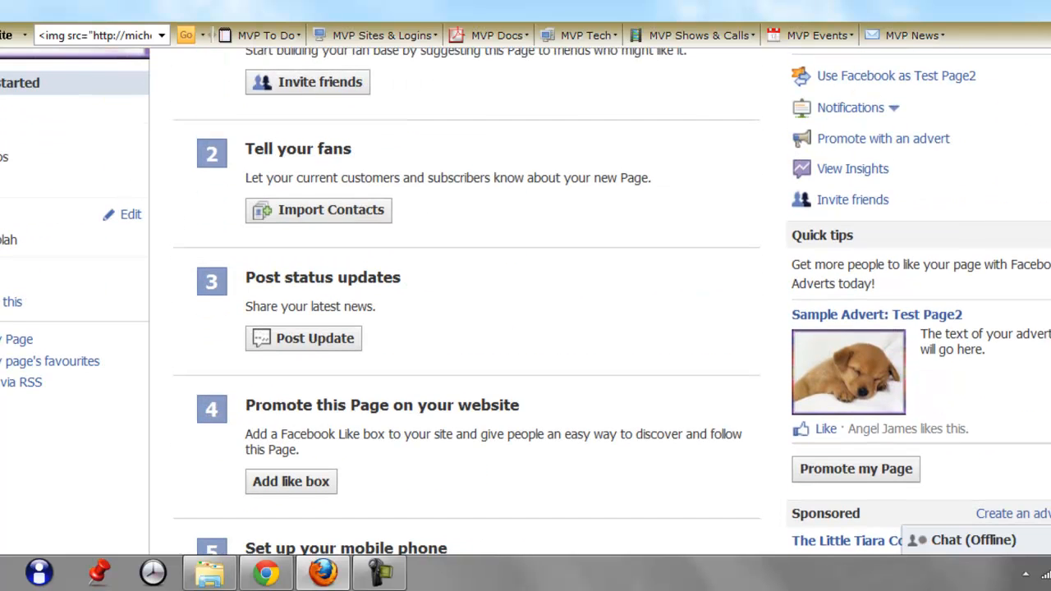
scroll(526, 302, "up", 5)
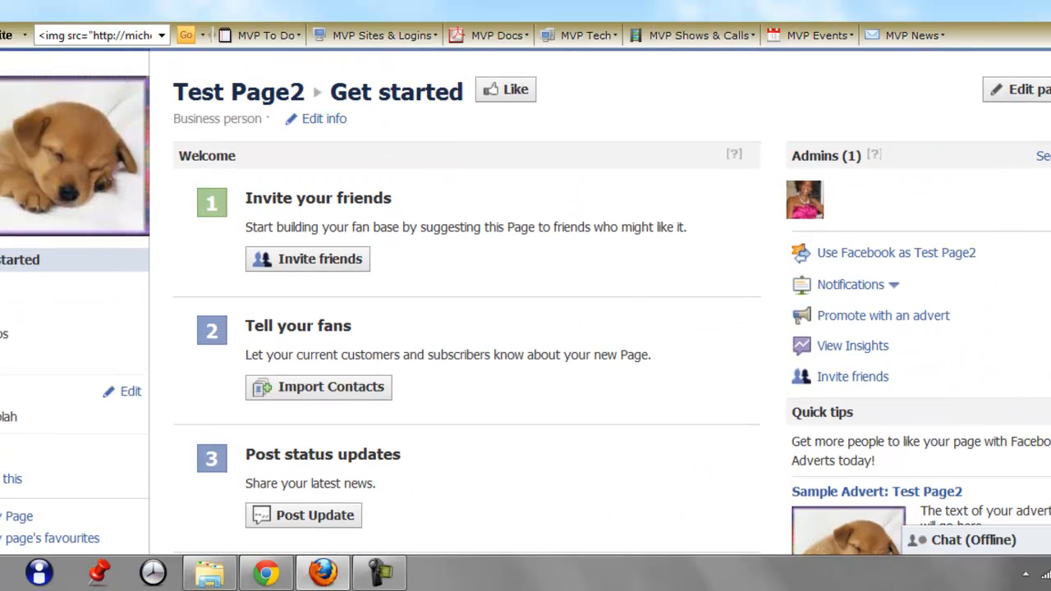
scroll(526, 301, "up", 1)
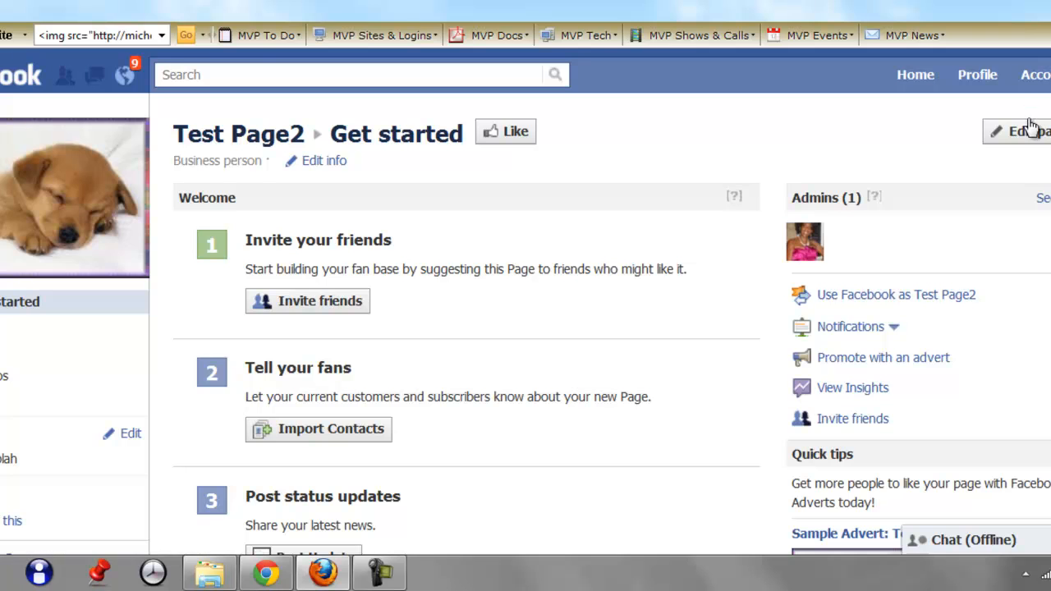
- Open the editing settings of Test Page2 and examine its list of added apps
left_click(1031, 131)
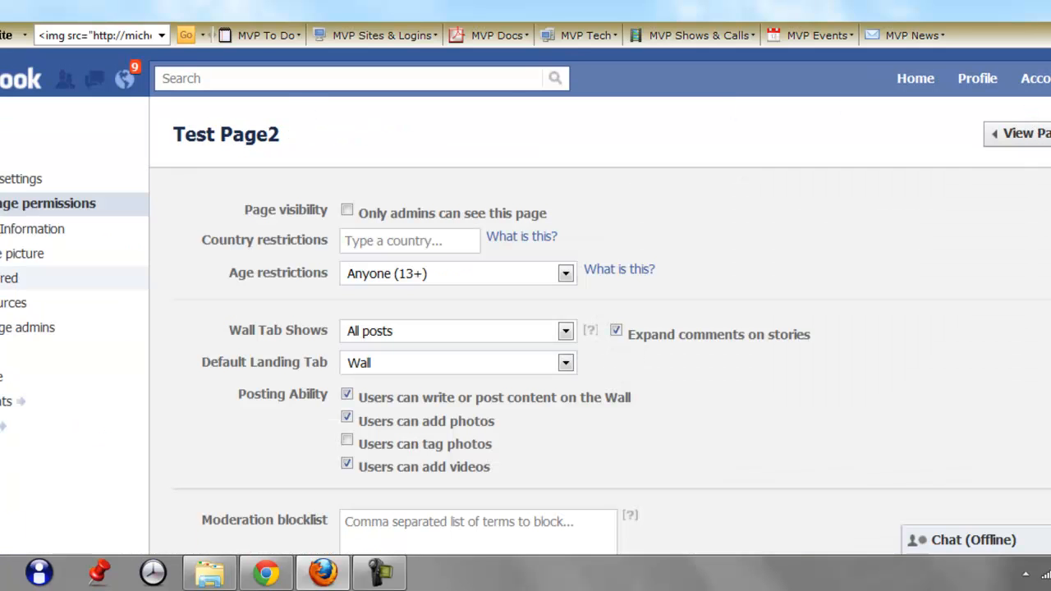
left_click(4, 351)
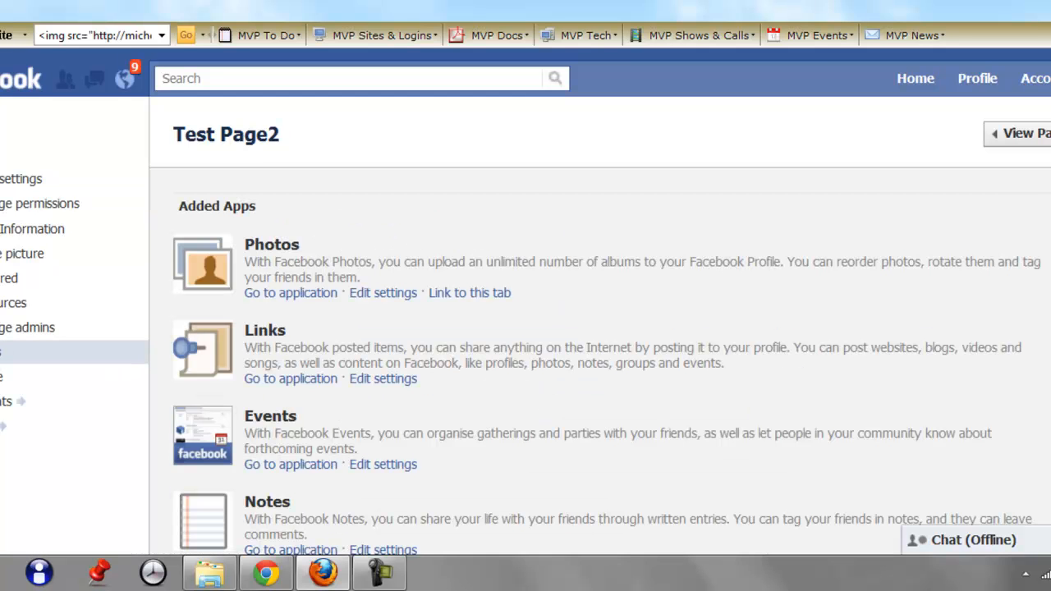
scroll(526, 328, "down", 5)
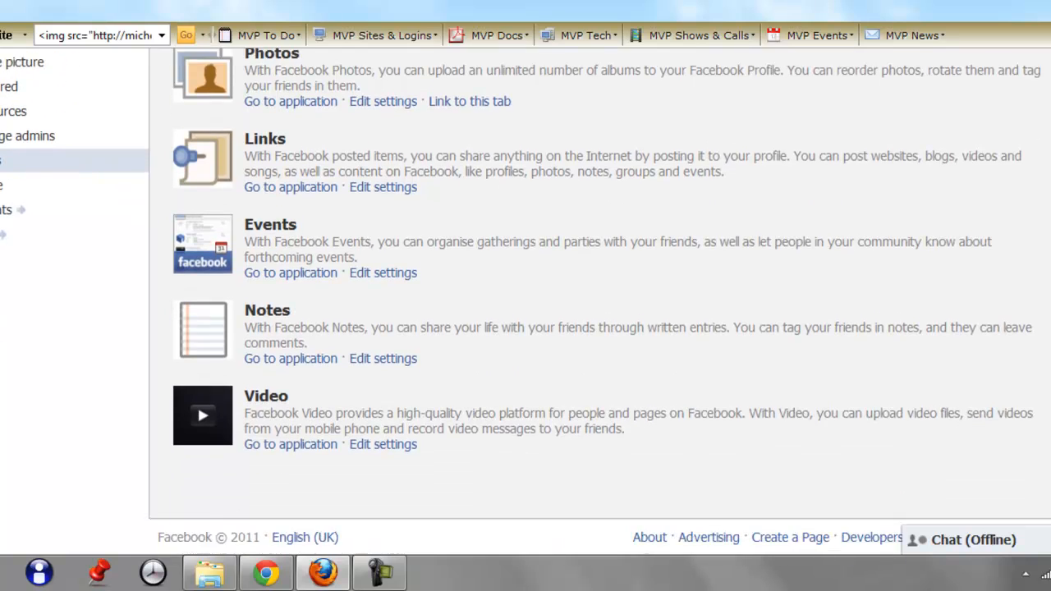
scroll(526, 328, "up", 4)
scroll(526, 328, "down", 3)
scroll(525, 329, "up", 4)
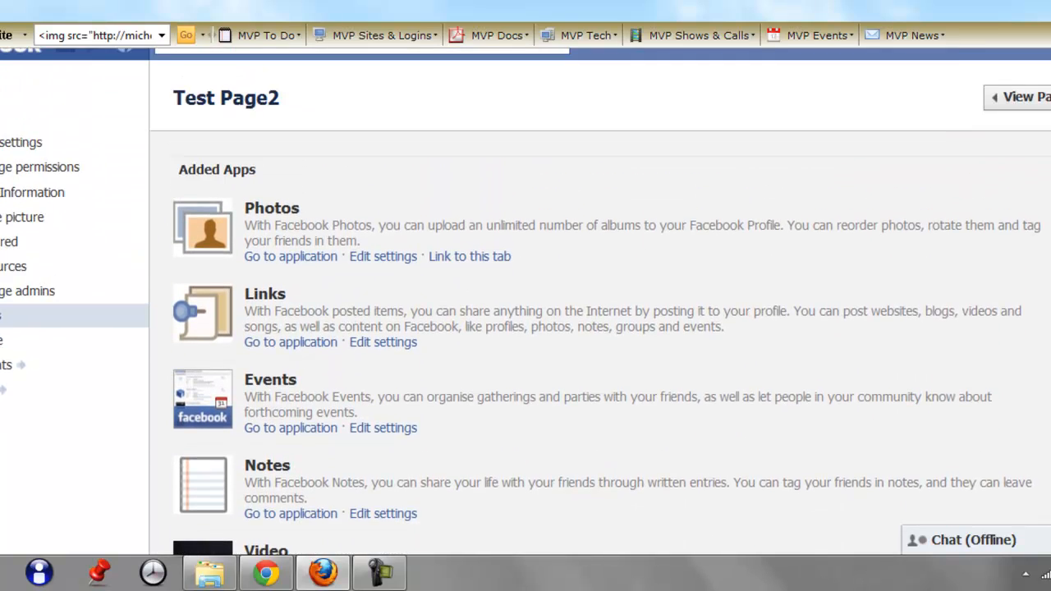
- Search Facebook for "static" and open the Static HTML: iframe tabs app's page
left_click(349, 79)
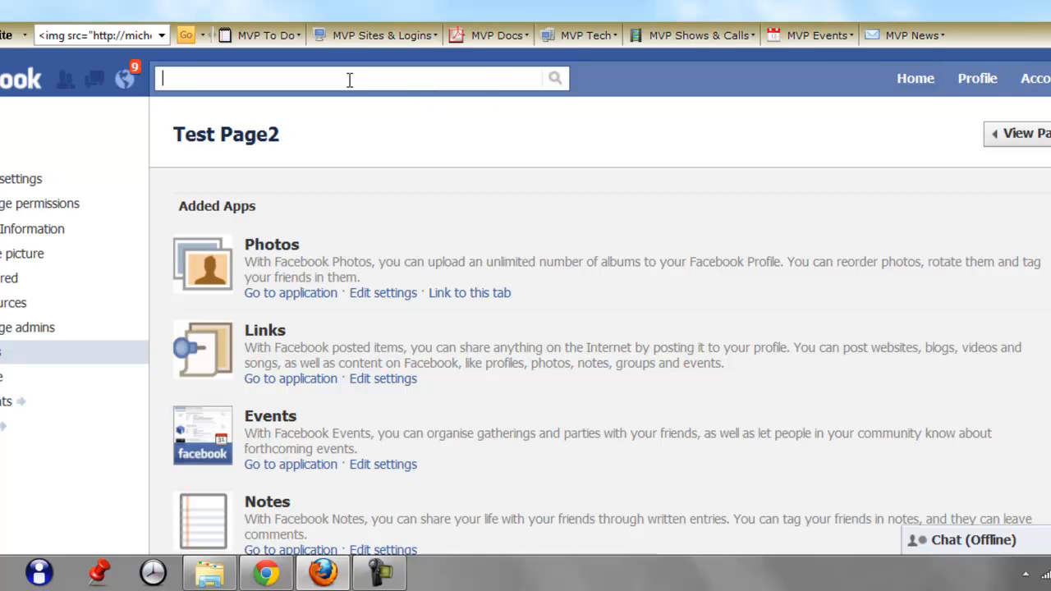
type("stat")
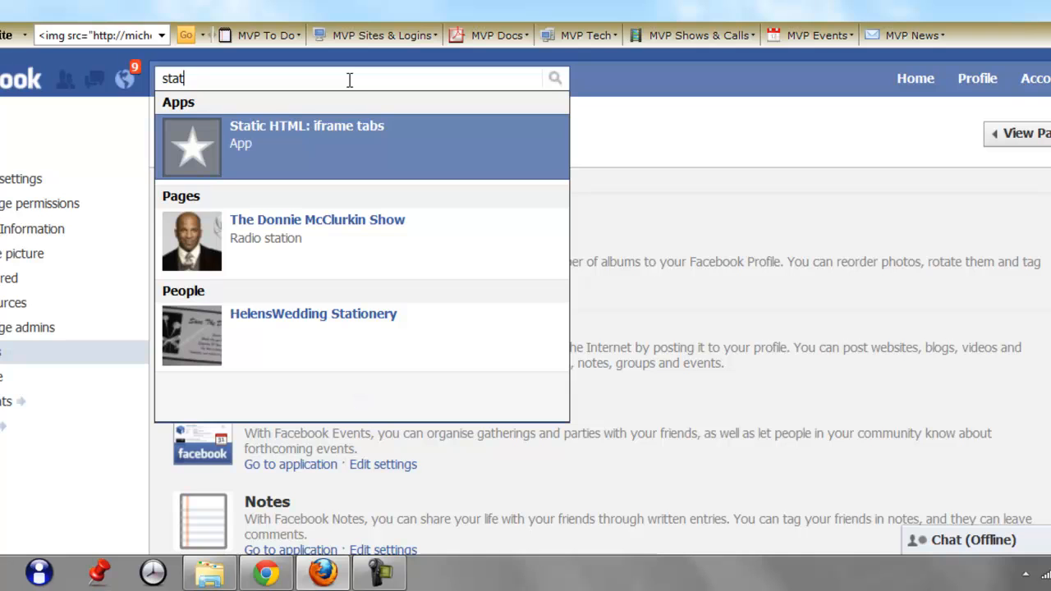
type("ic")
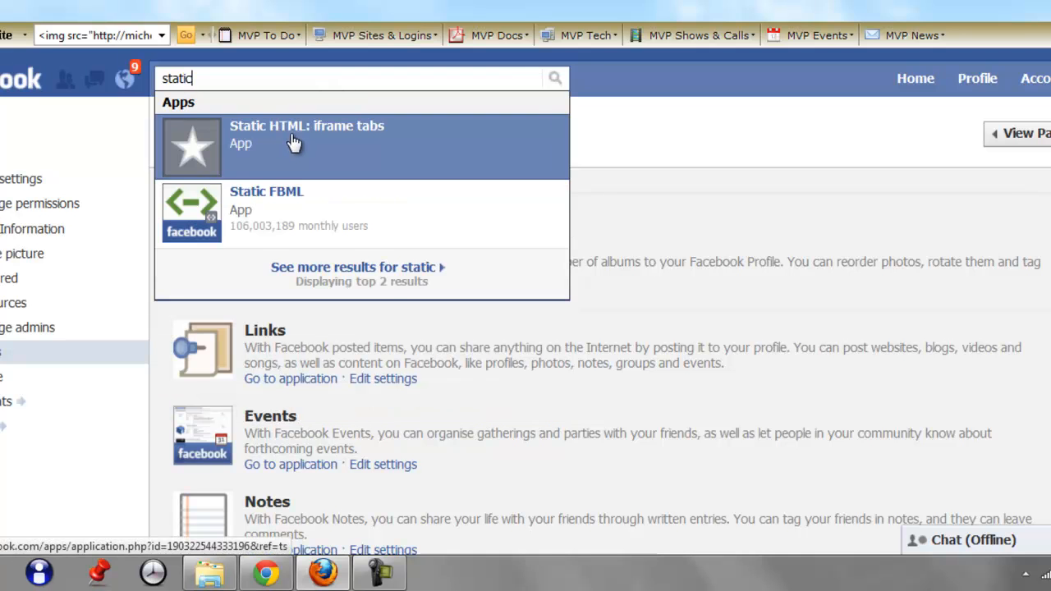
left_click(368, 150)
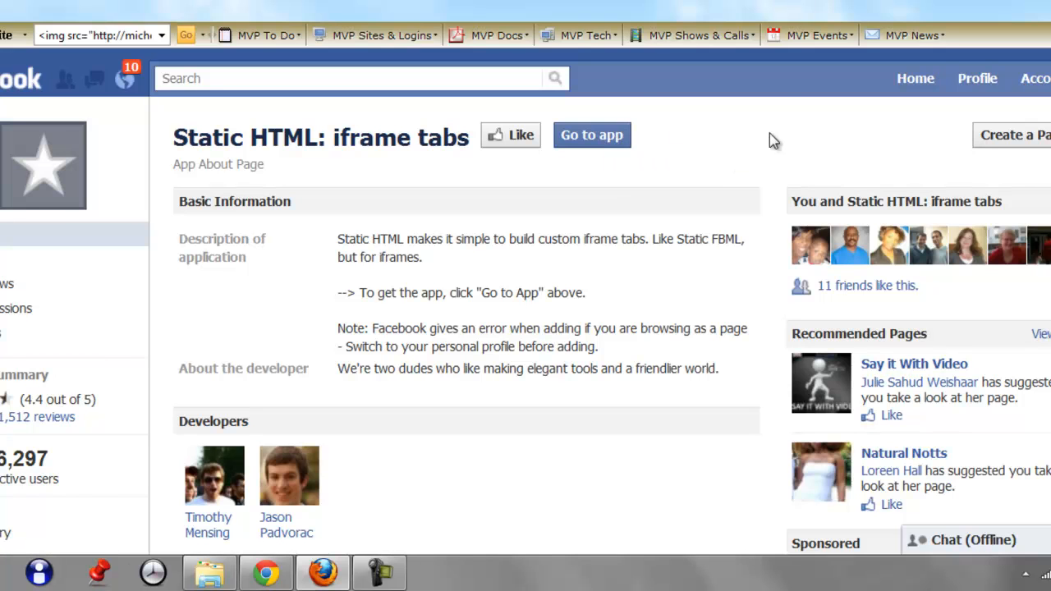
- Go to the Static HTML: iframe tabs app and add it to Test Page2
left_click(596, 136)
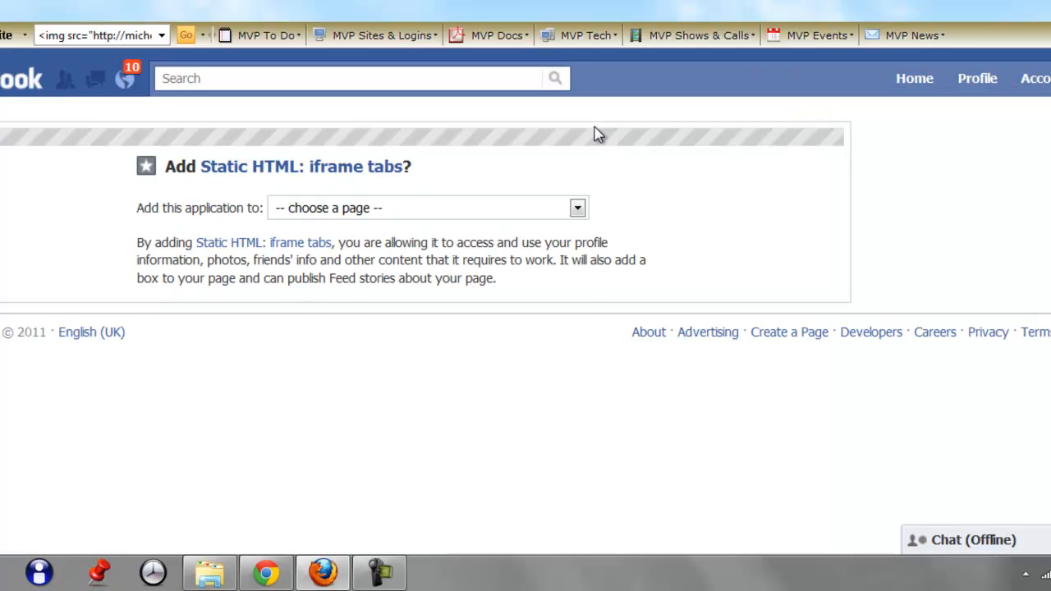
left_click(578, 209)
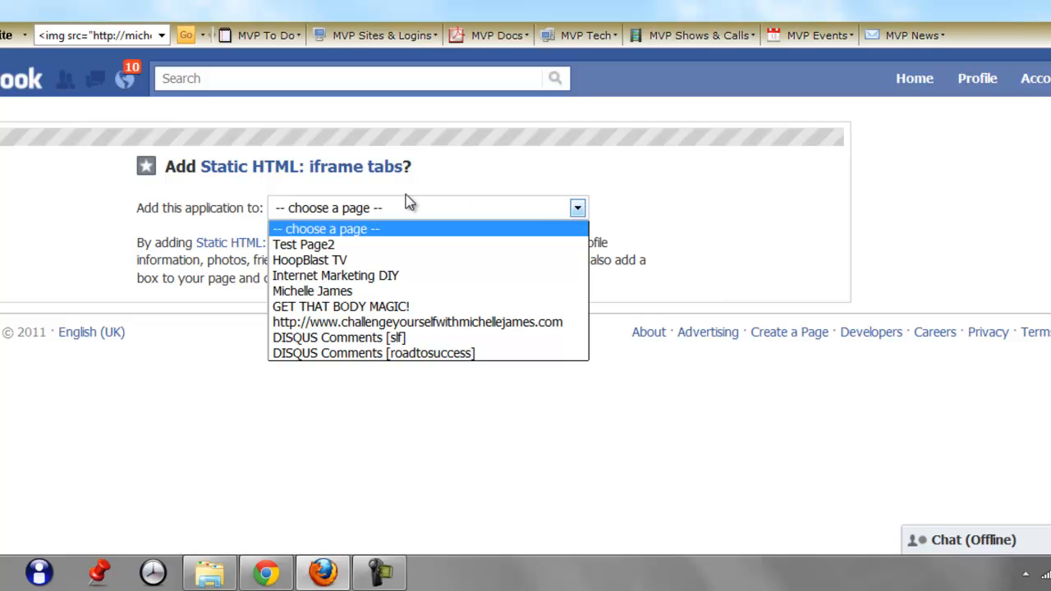
left_click(310, 245)
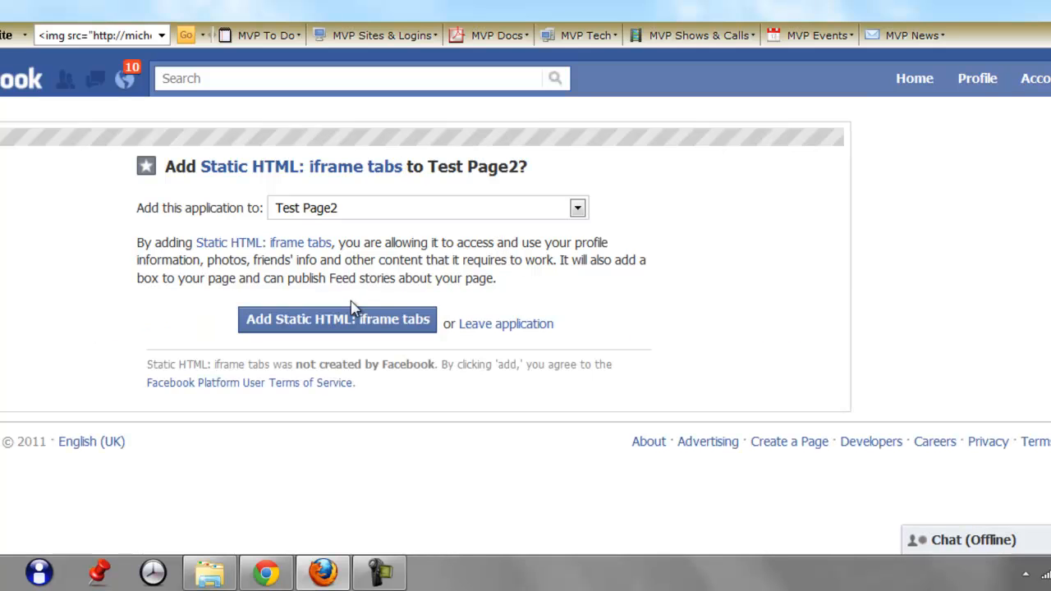
left_click(354, 322)
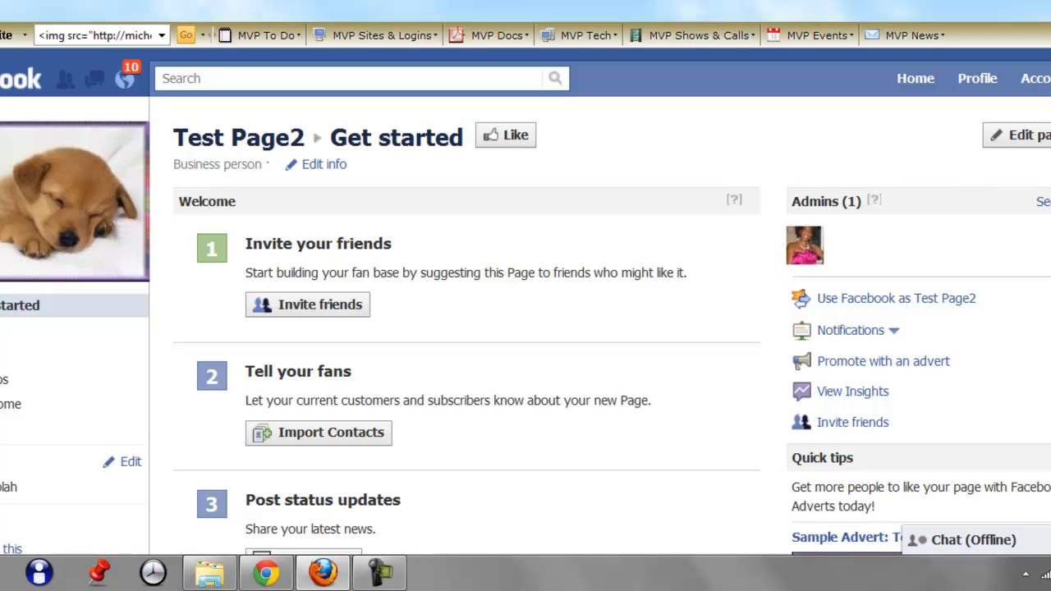
- Open the Welcome tab of Test Page2 and put the cursor in the main Static HTML content area
scroll(526, 302, "down", 2)
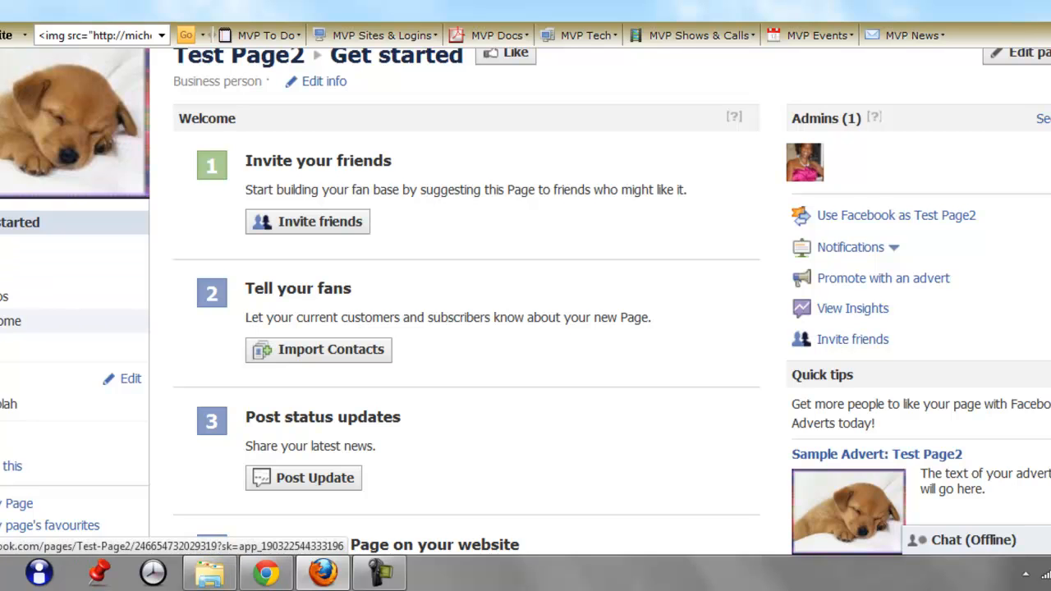
left_click(125, 322)
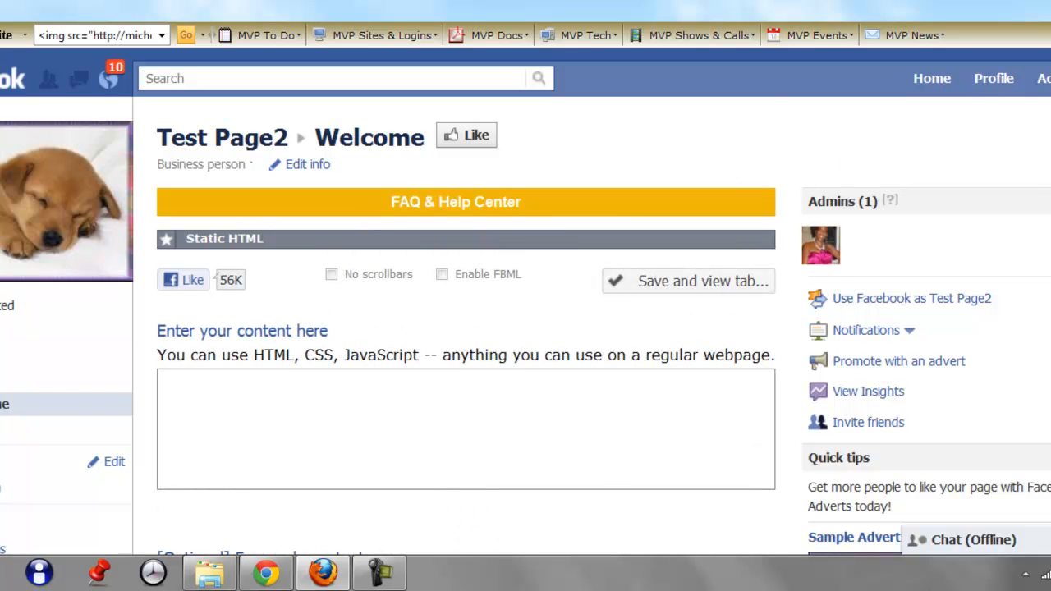
scroll(798, 176, "down", 2)
scroll(525, 304, "down", 3)
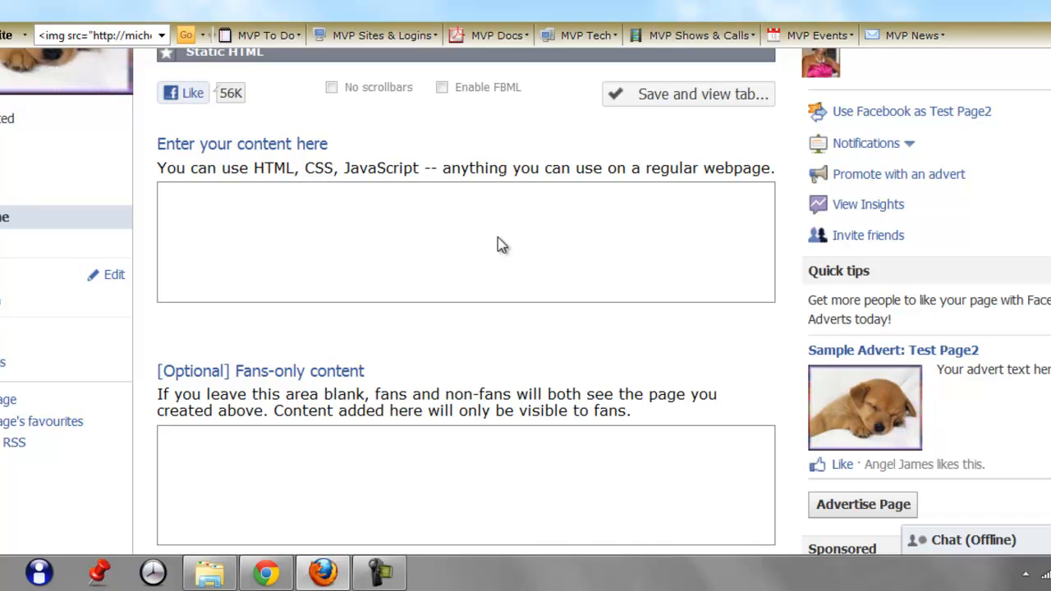
left_click(291, 240)
scroll(466, 328, "up", 3)
scroll(526, 302, "up", 1)
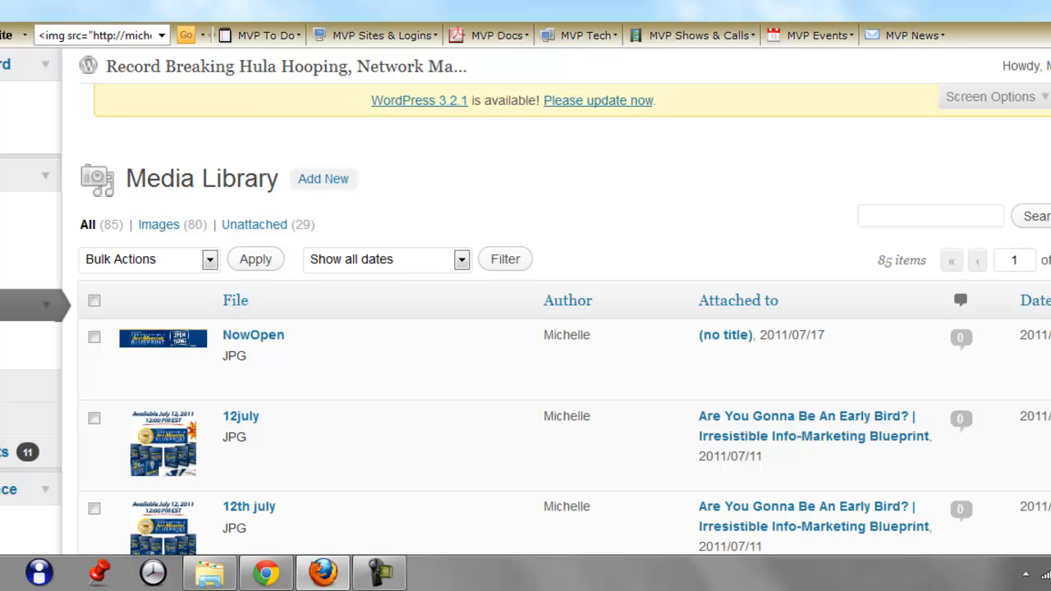
- Go from the WordPress Media Library to the posts list and open the untitled draft post for editing
scroll(526, 329, "down", 5)
scroll(526, 328, "up", 5)
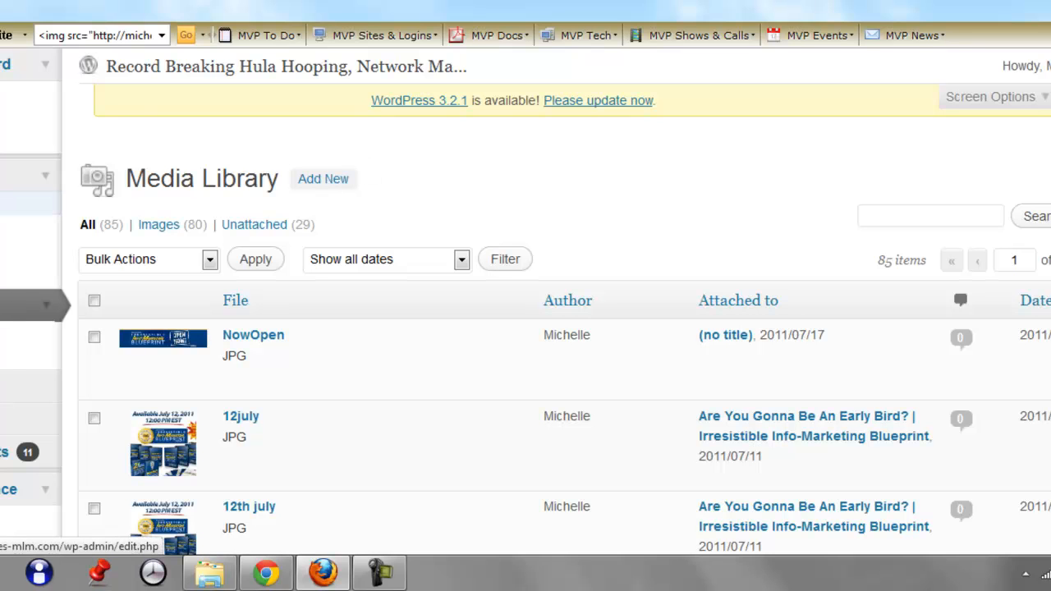
left_click(16, 204)
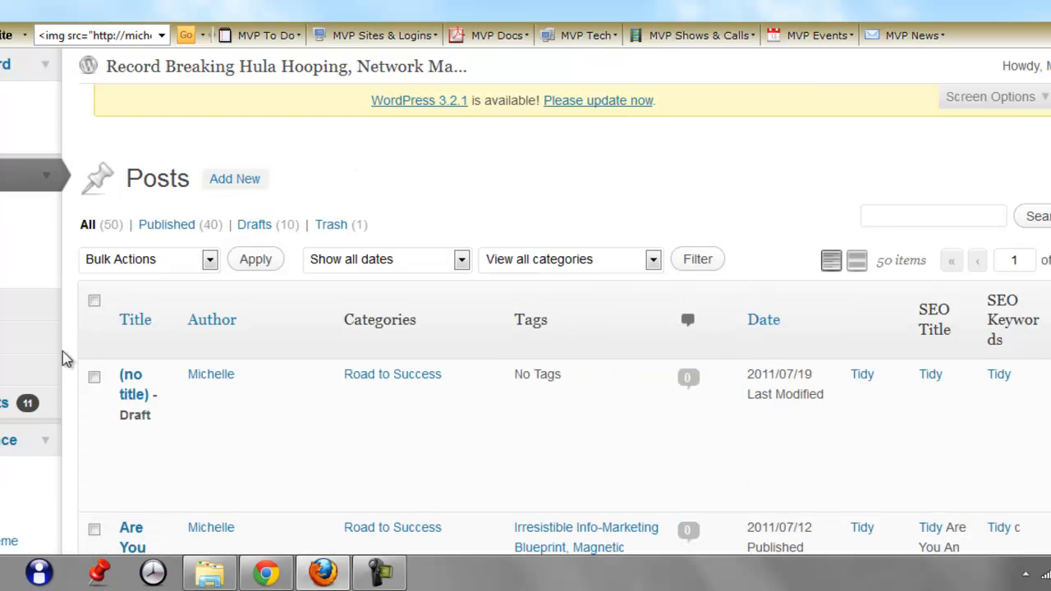
mouse_move(136, 413)
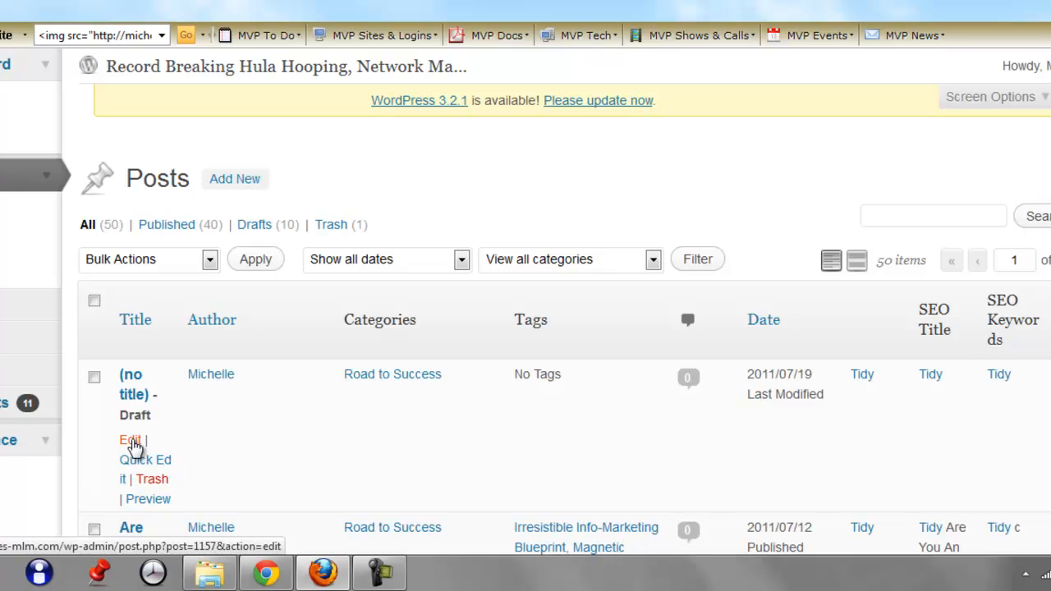
left_click(133, 446)
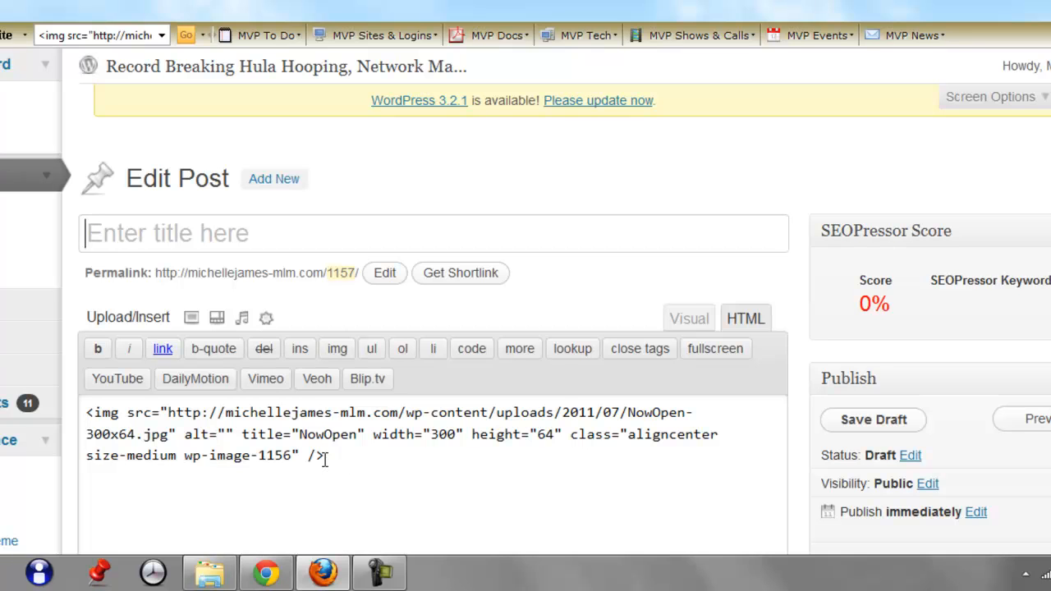
- Insert the "12th july" image from the Media Library into the post, centred at Medium size
left_click(192, 319)
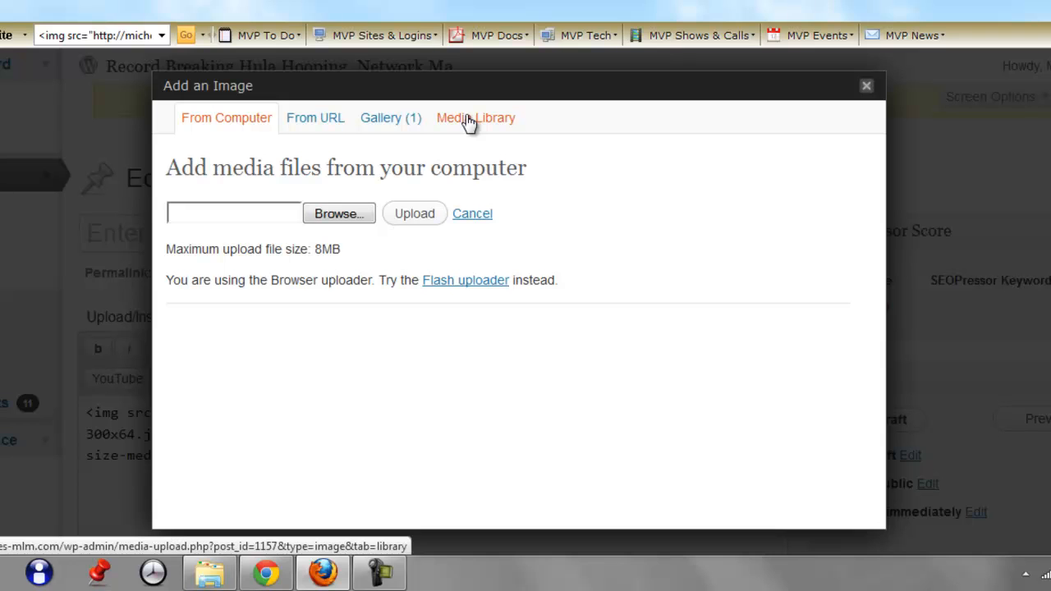
left_click(468, 119)
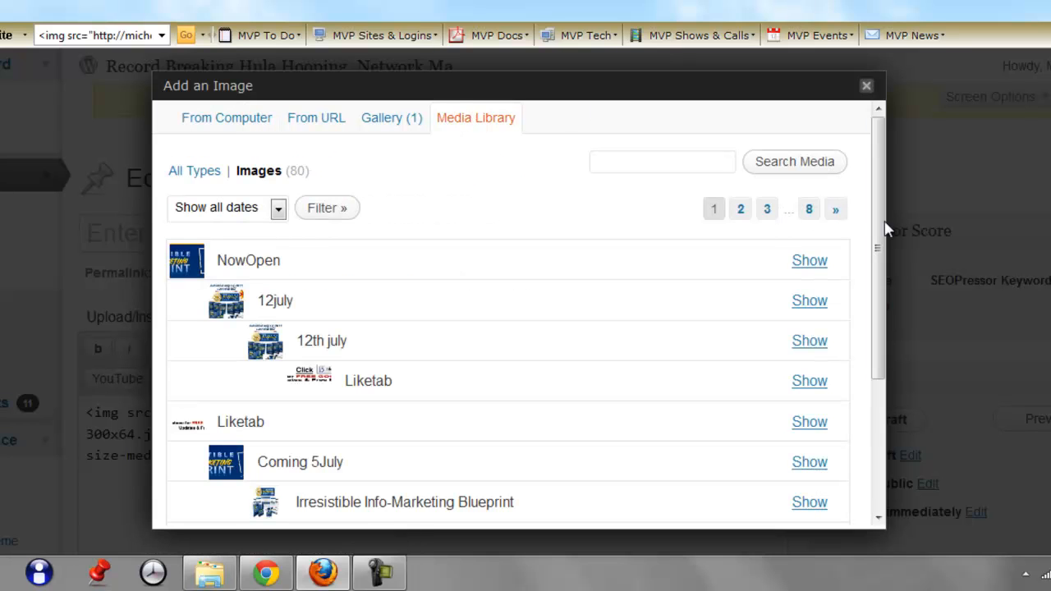
scroll(880, 322, "down", 3)
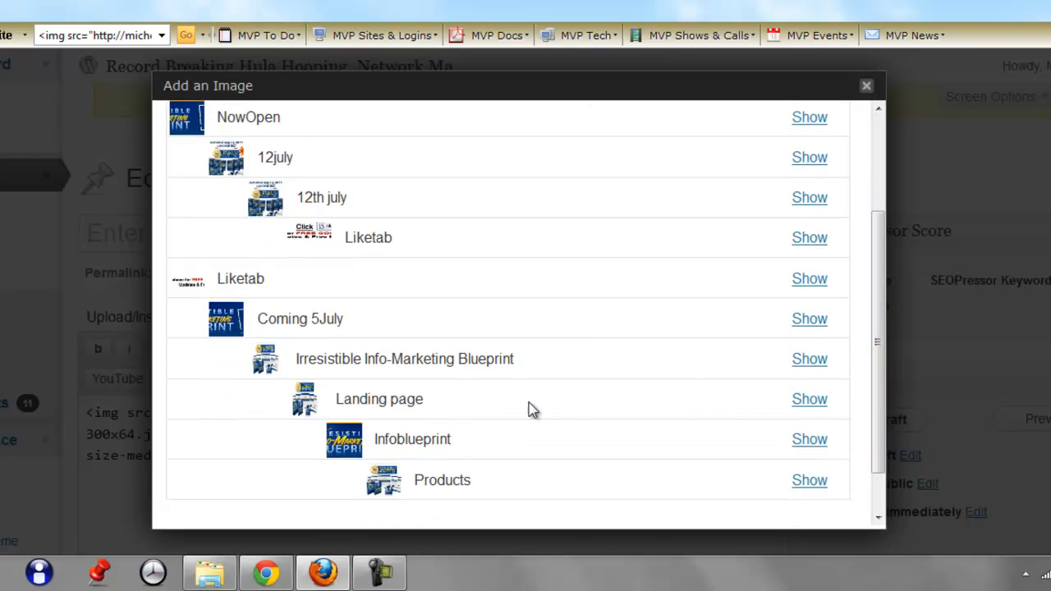
left_click(810, 197)
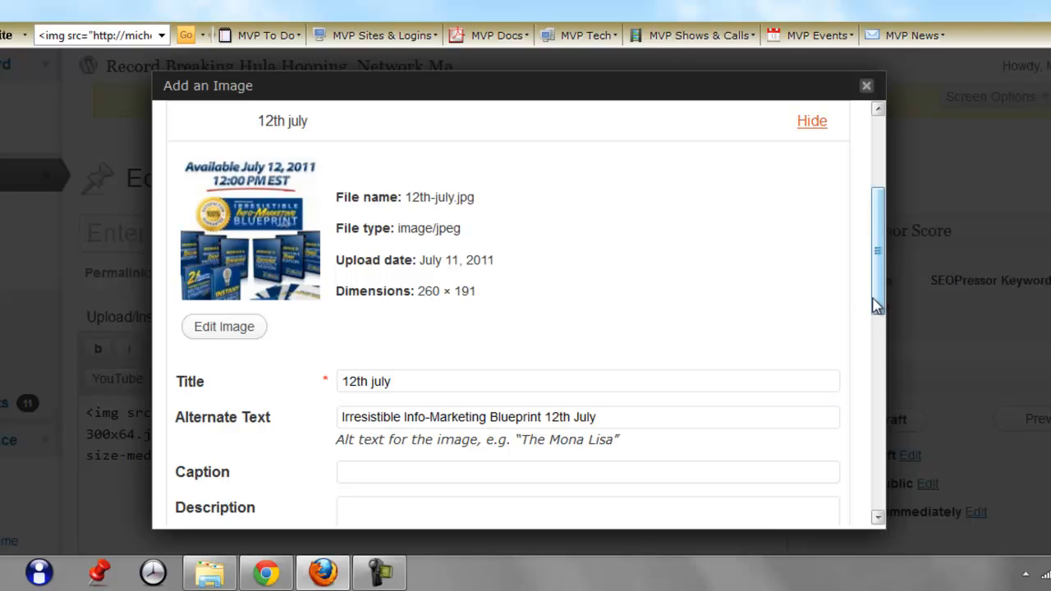
left_click_drag(881, 317, 876, 421)
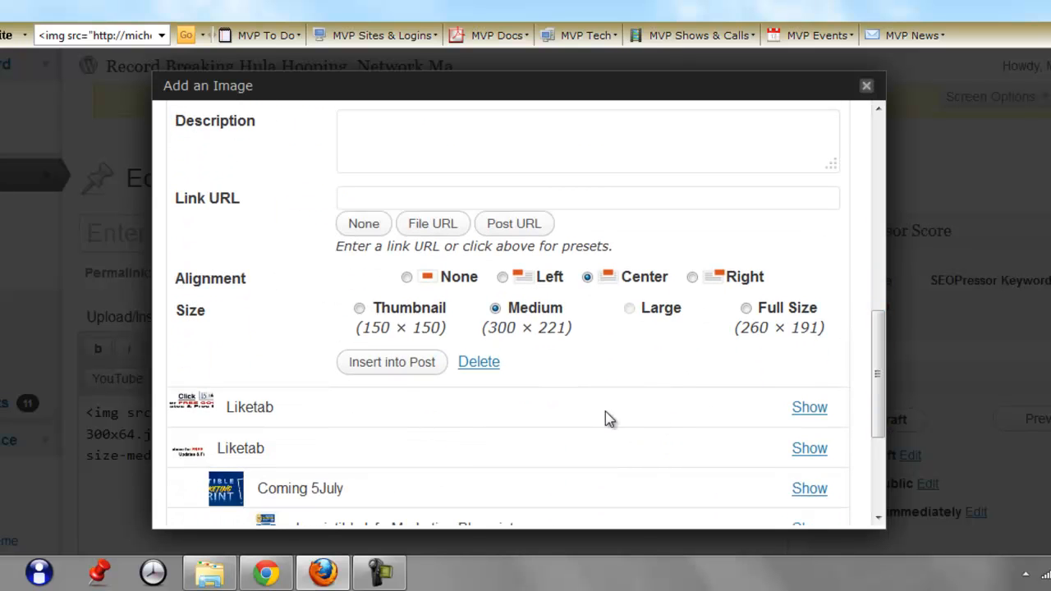
left_click(388, 364)
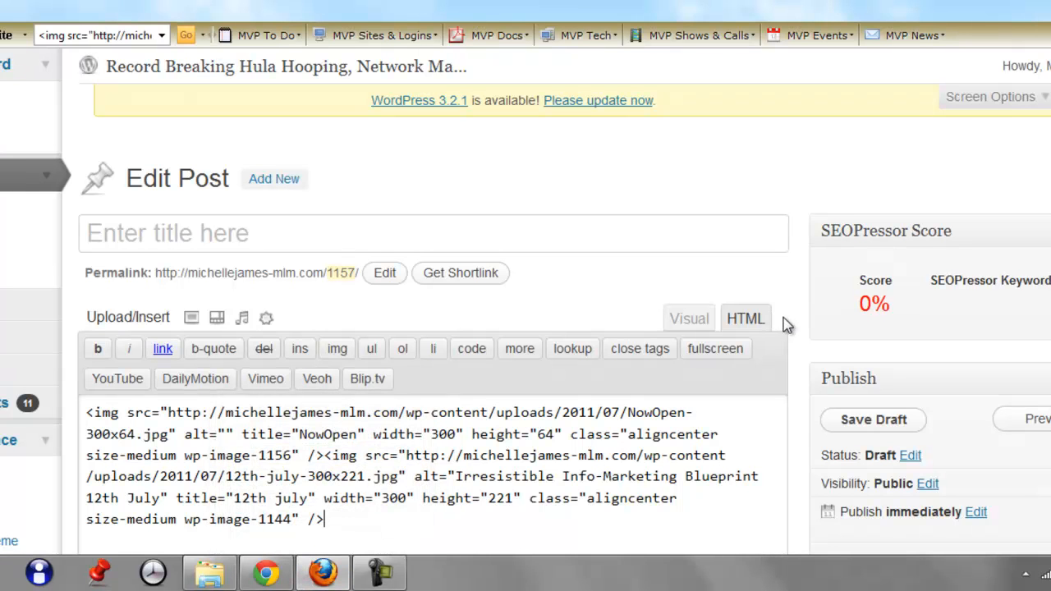
- Separate the NowOpen and 12th july image codes with a blank line in the post's HTML
double_click(329, 457)
left_click(327, 457)
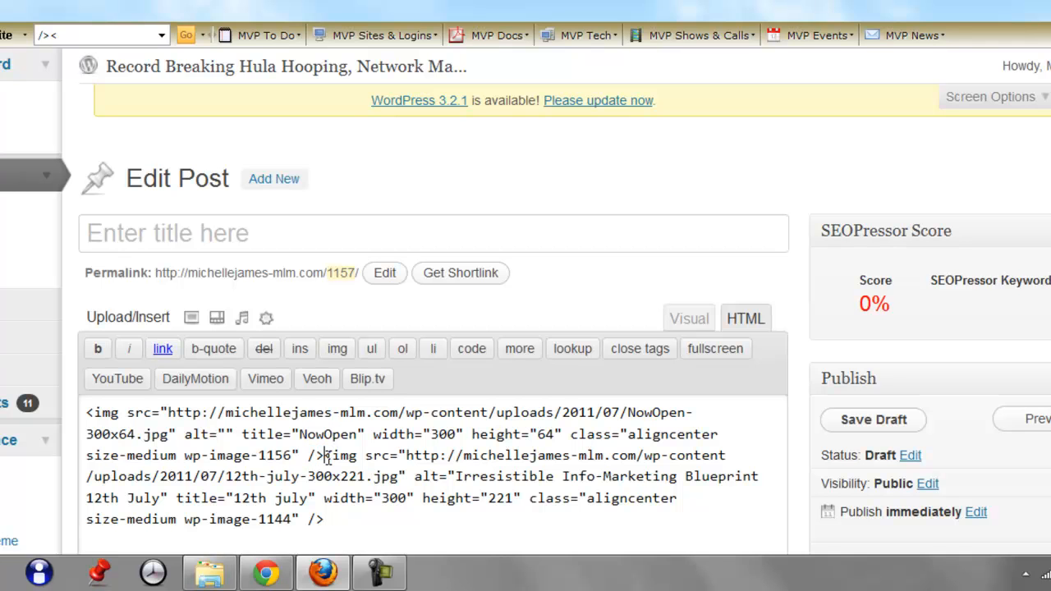
key("Return")
key("Return")
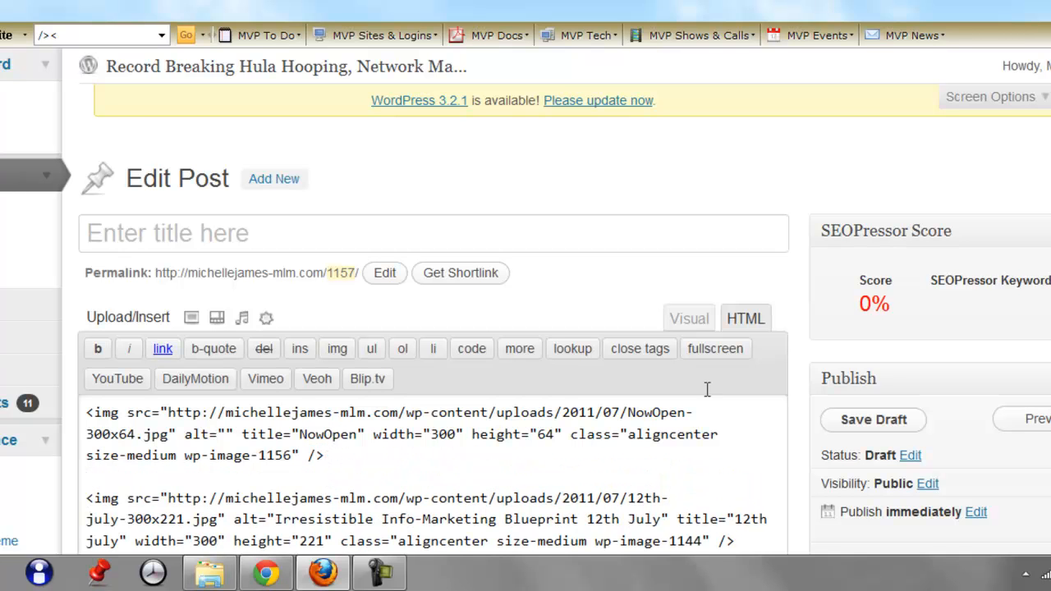
- Move the 12th july image code above the NowOpen code, keeping a blank line between them
scroll(526, 328, "down", 2)
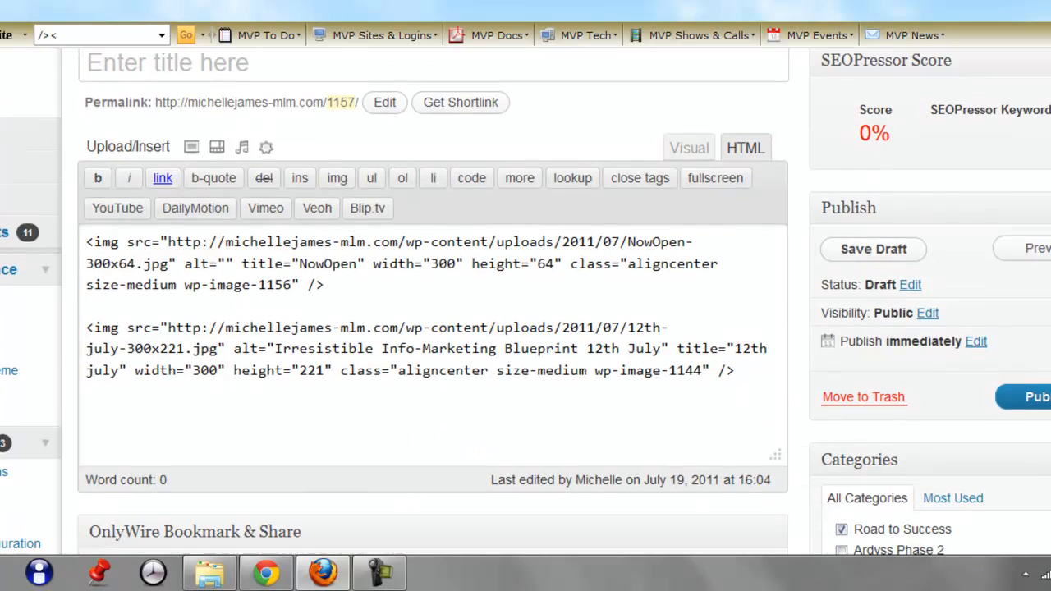
left_click(755, 383)
left_click_drag(755, 382, 85, 320)
key("ctrl+c")
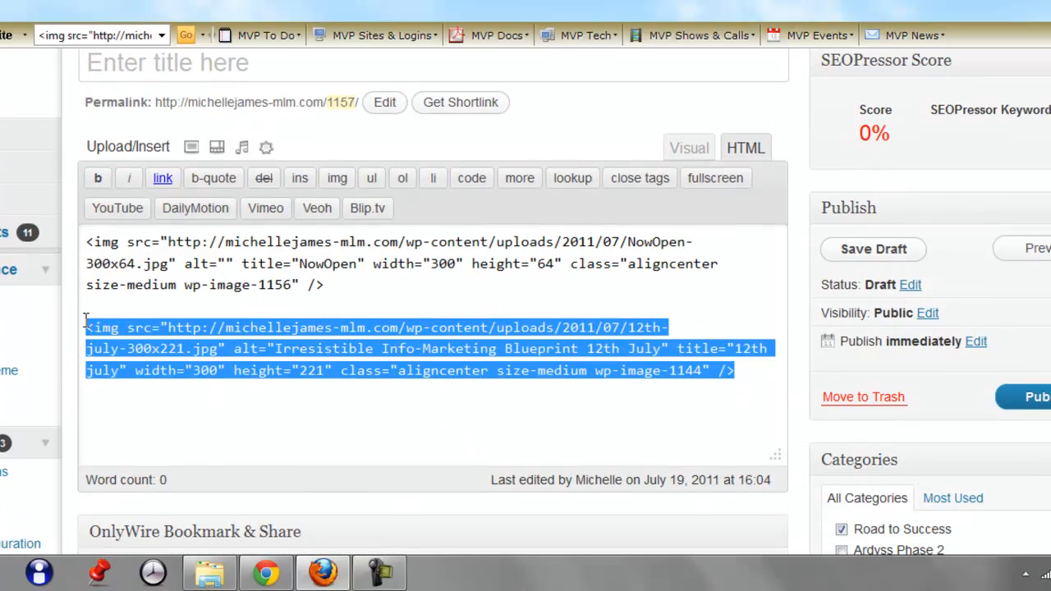
key("Delete")
left_click(86, 241)
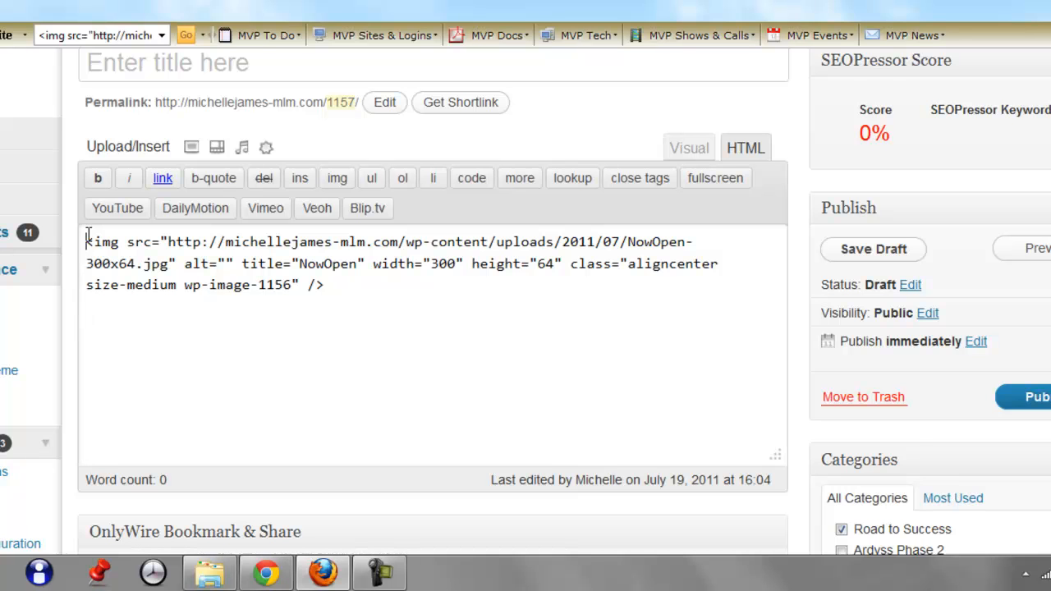
key("Return")
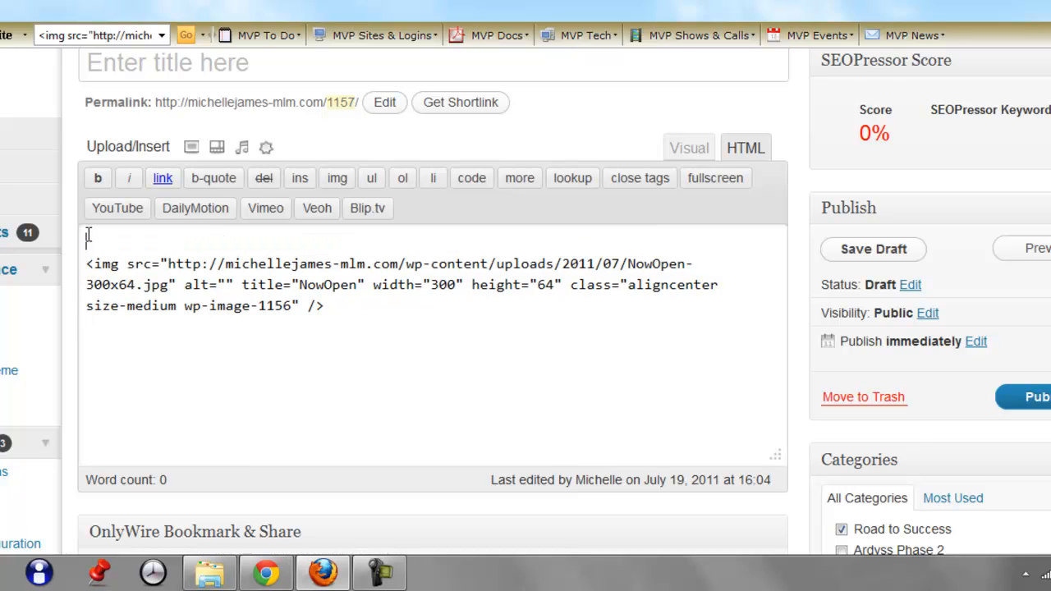
key("ctrl+v")
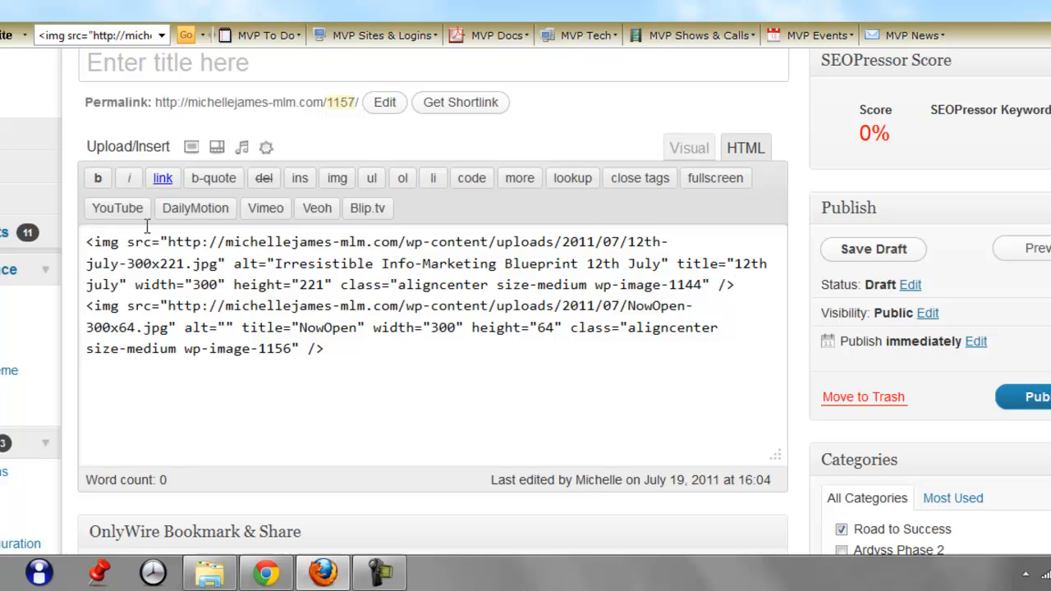
key("Return")
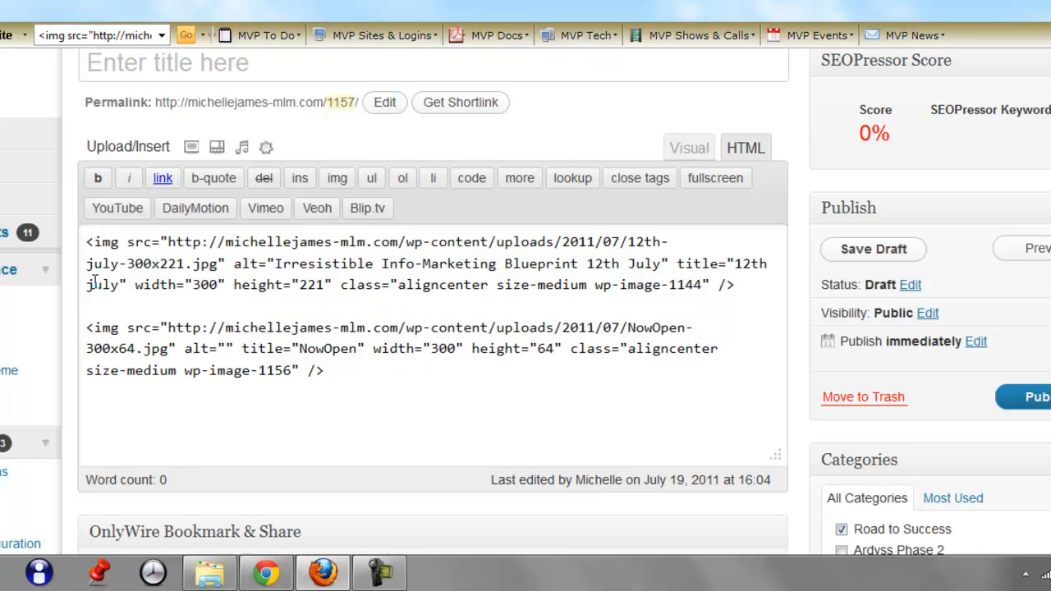
- Copy both image codes from the post and paste them into the main content area of Facebook's Test Page2 Welcome tab
left_click_drag(82, 242, 364, 380)
key("ctrl+c")
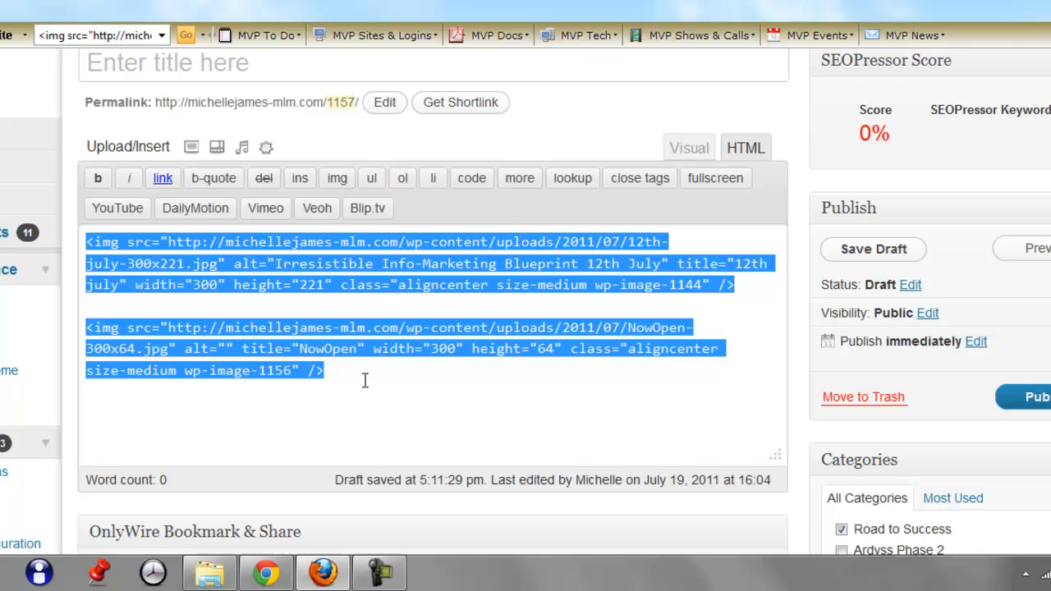
key("ctrl+Tab")
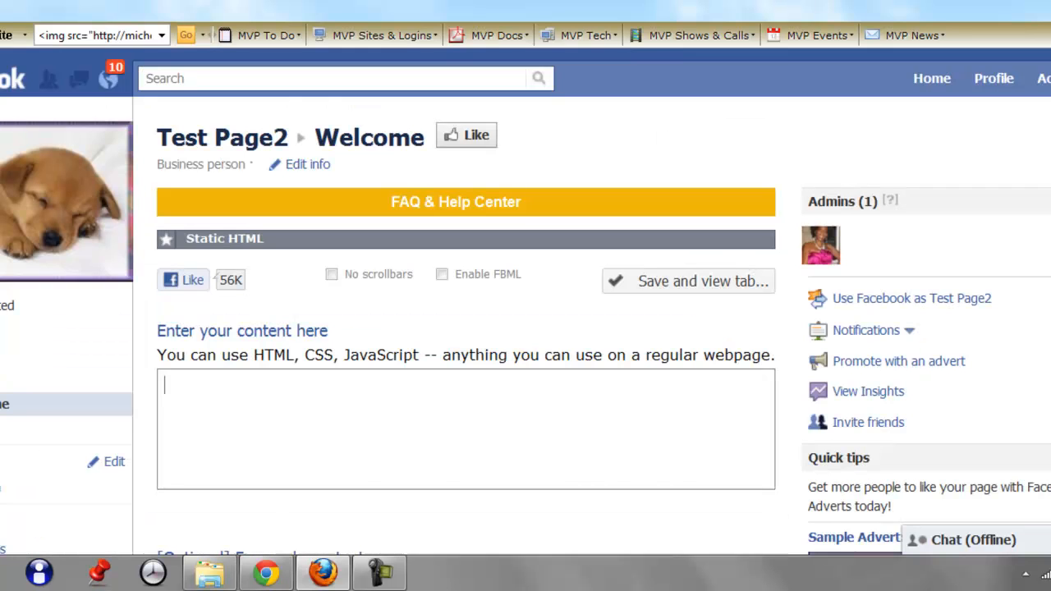
left_click(218, 422)
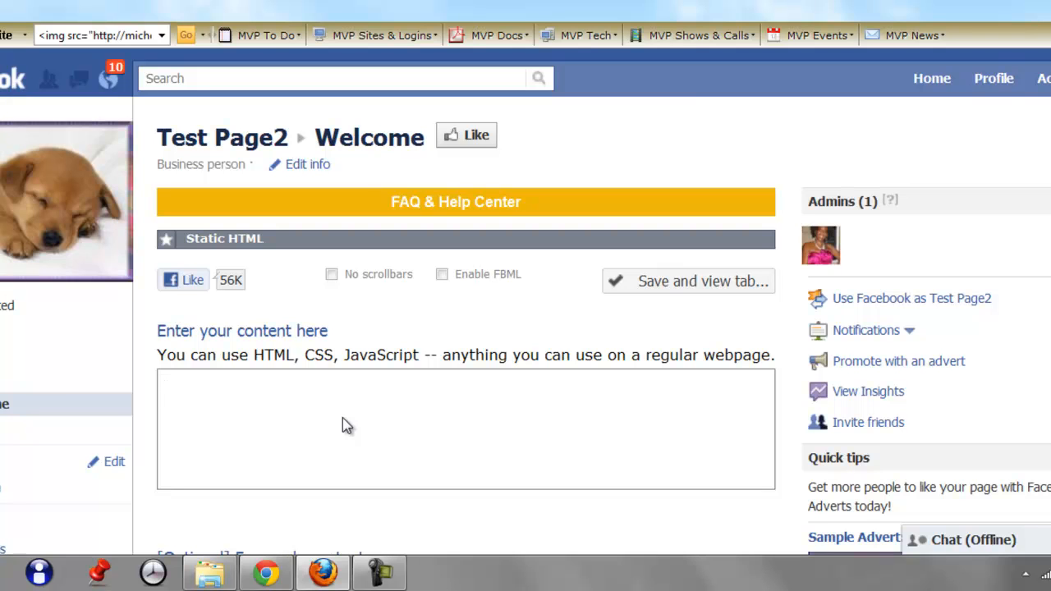
key("ctrl+v")
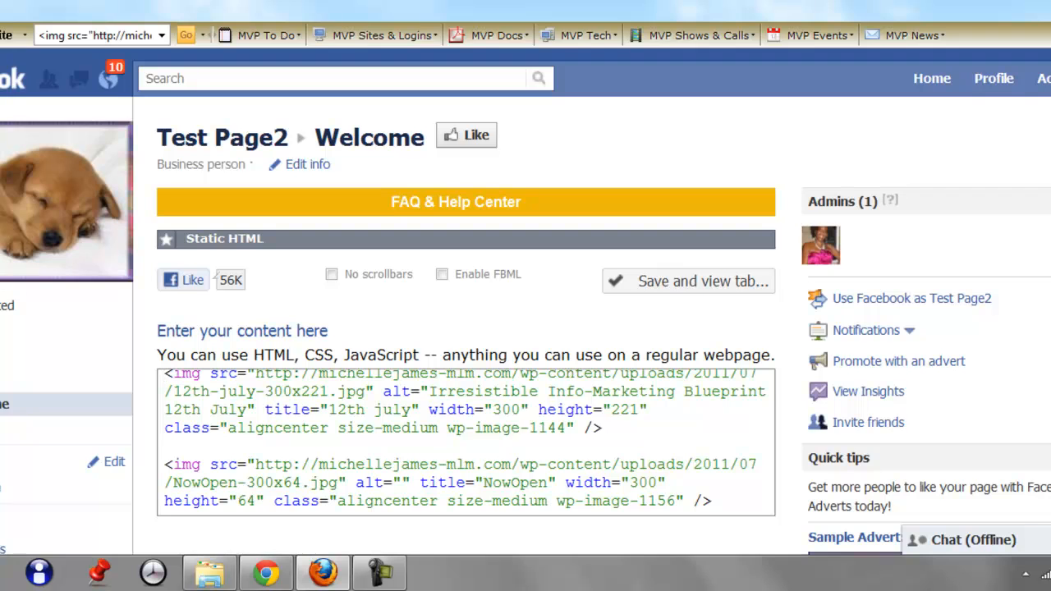
- Save the Welcome tab and preview it as a non-fan
scroll(891, 131, "down", 2)
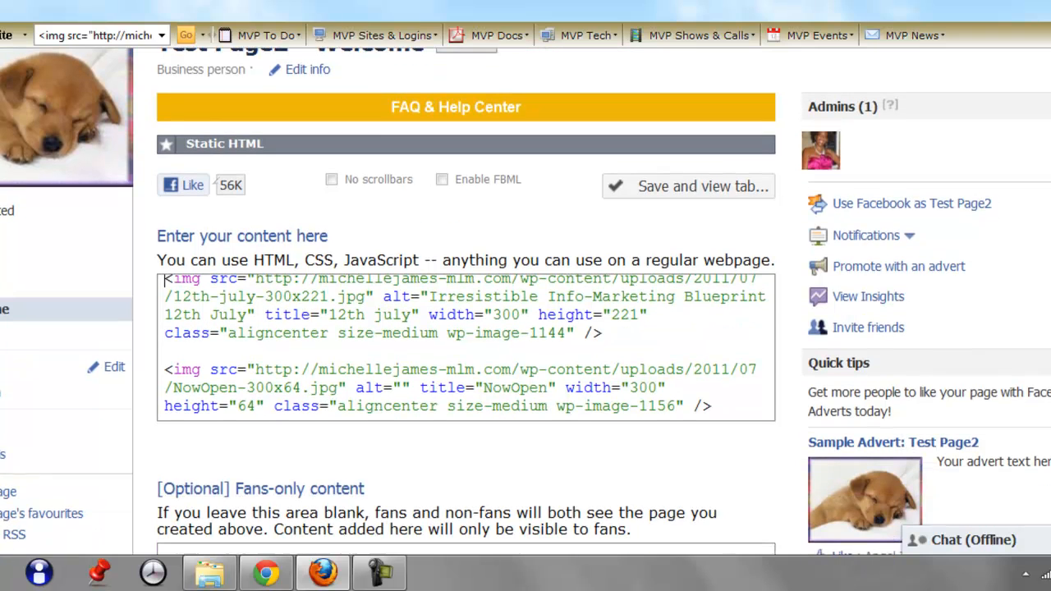
left_click(681, 187)
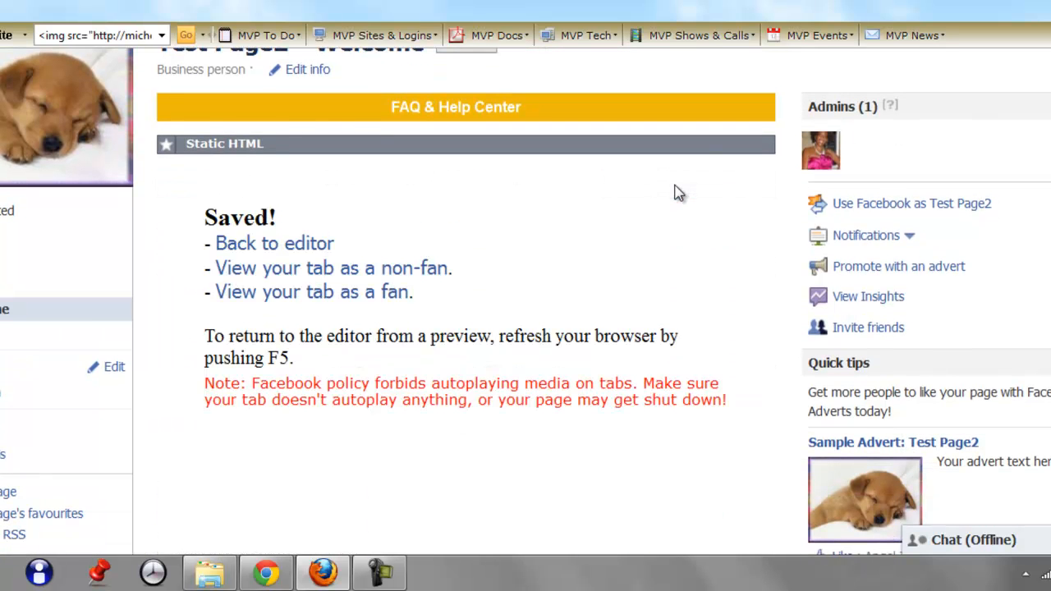
left_click(405, 275)
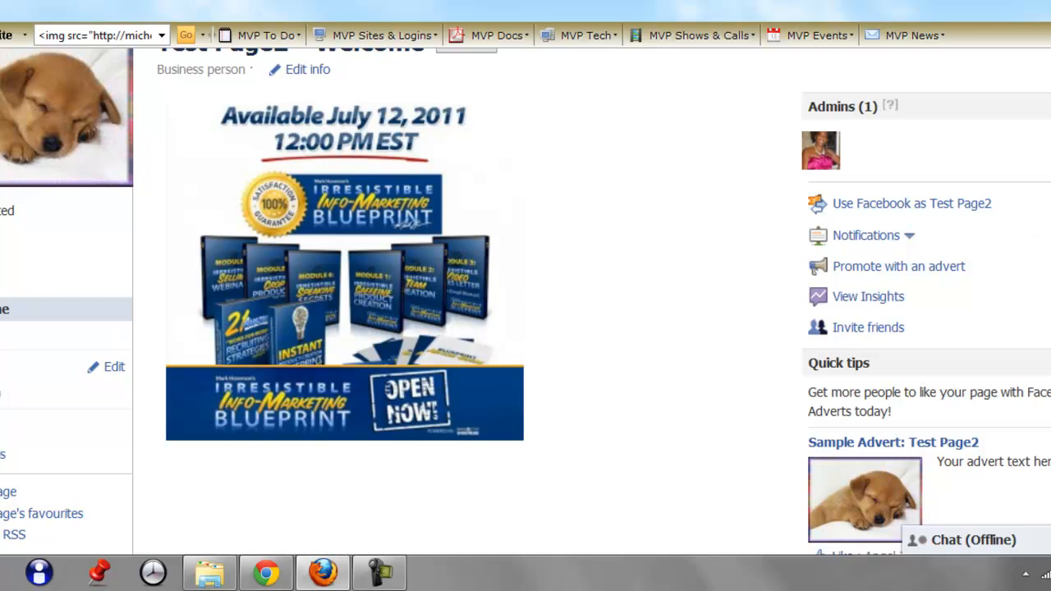
scroll(525, 301, "down", 2)
scroll(525, 301, "up", 3)
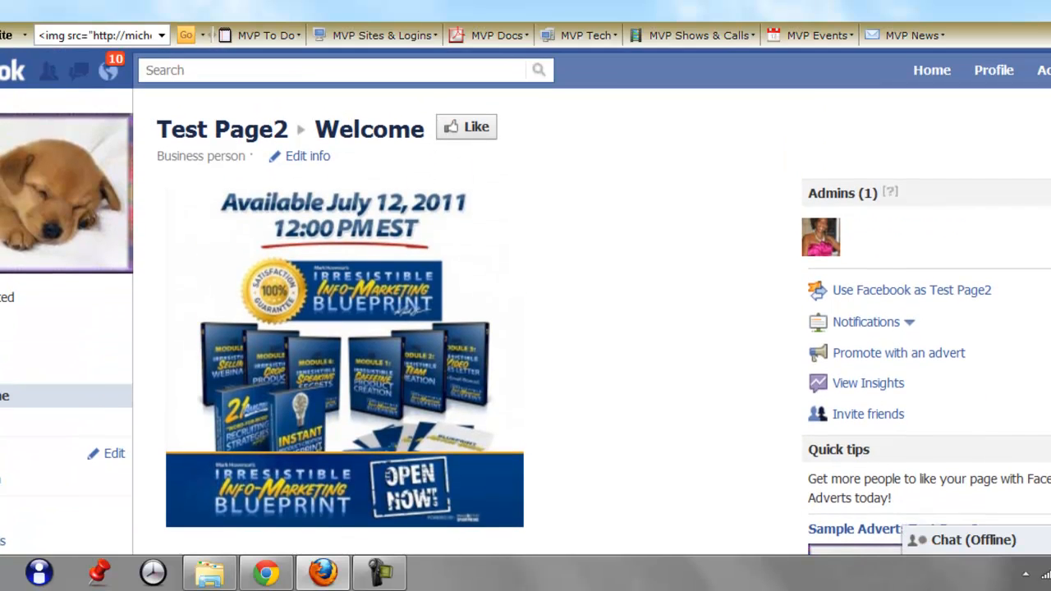
scroll(525, 301, "down", 1)
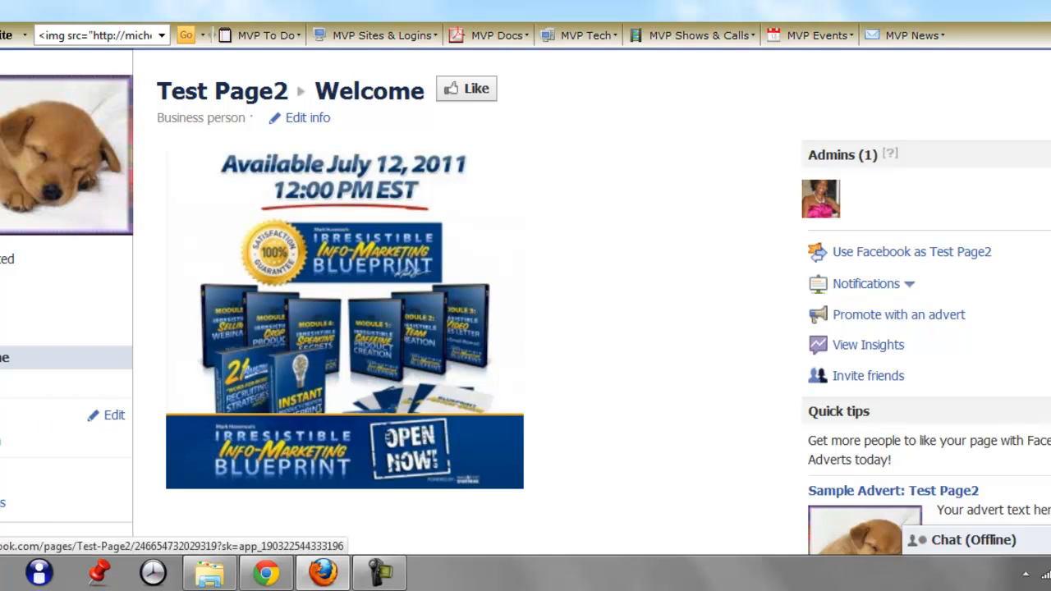
- Reopen the Welcome tab's editor, copy the 12th july image code into the Fans-only content area, and save the tab
left_click(5, 358)
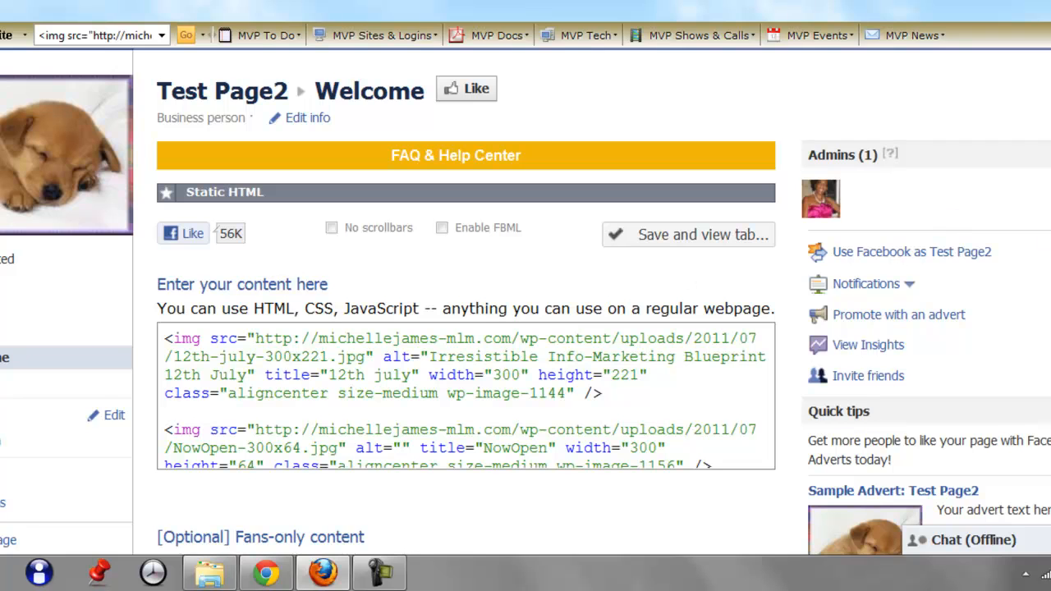
scroll(762, 211, "down", 3)
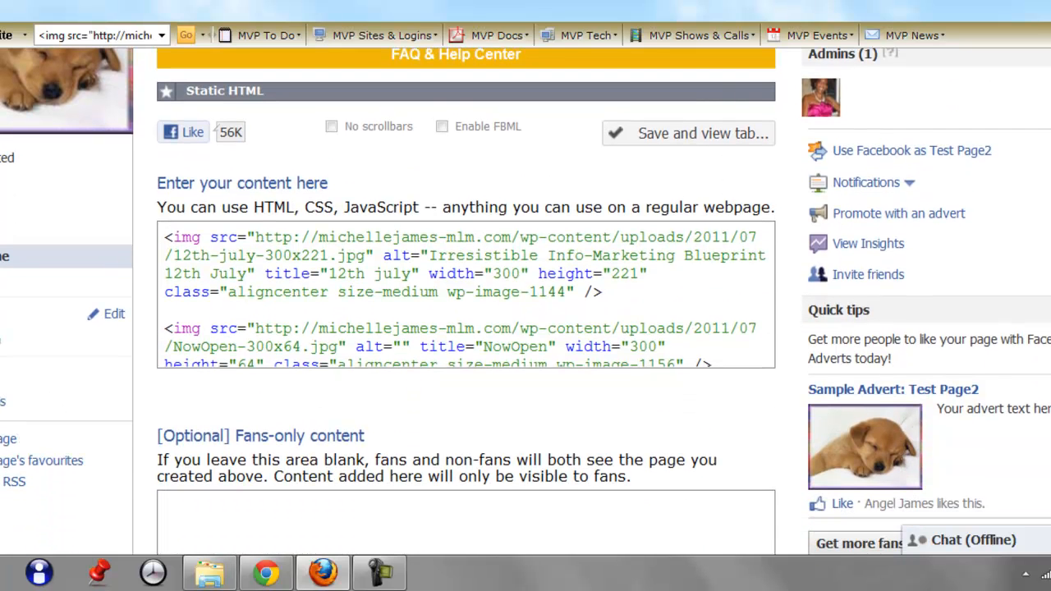
left_click_drag(619, 299, 152, 243)
key("ctrl+c")
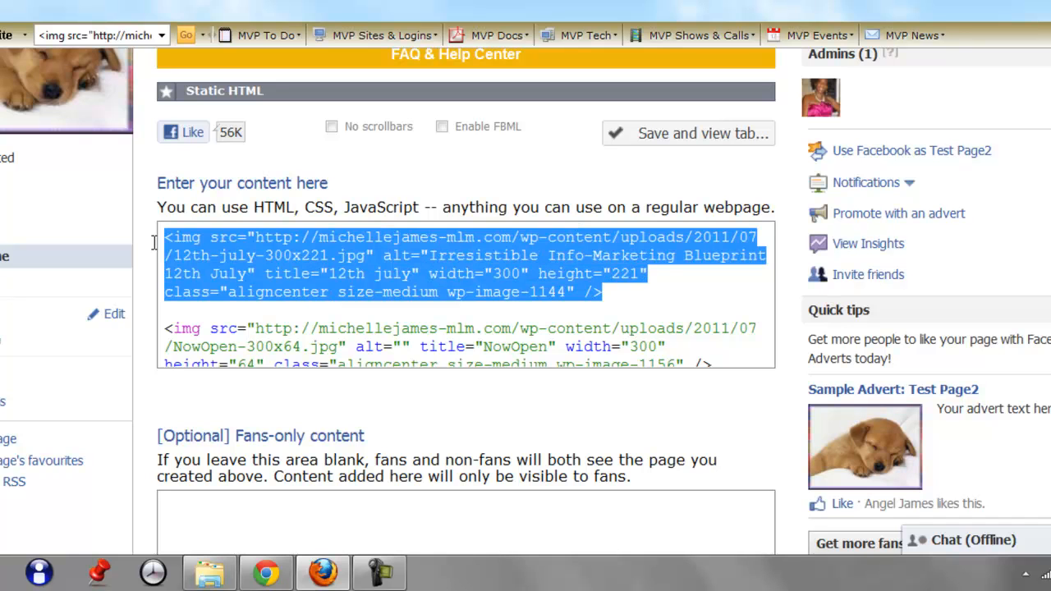
scroll(998, 254, "down", 3)
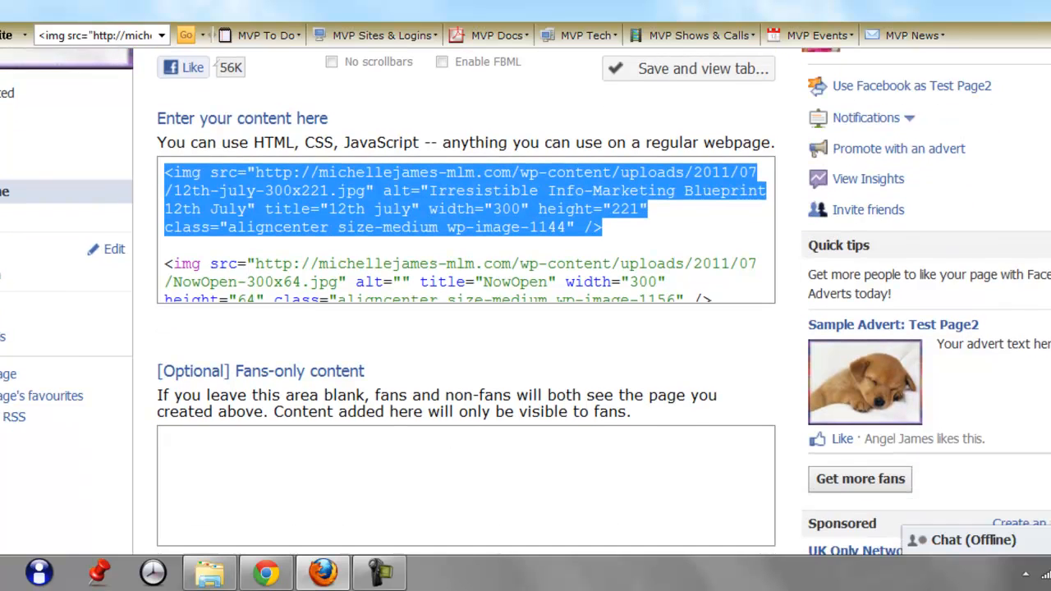
left_click(600, 421)
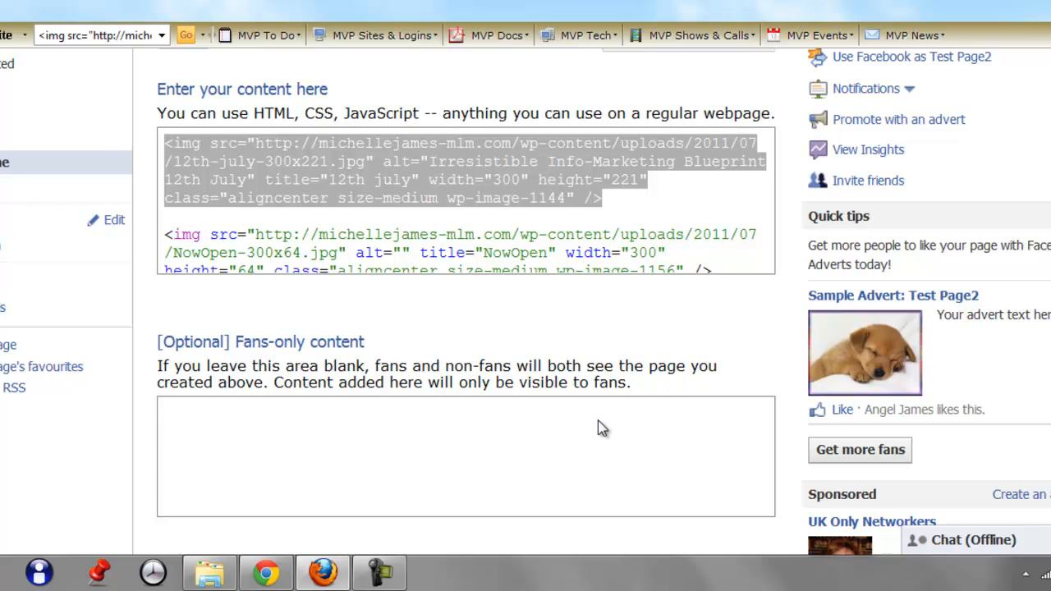
key("ctrl+v")
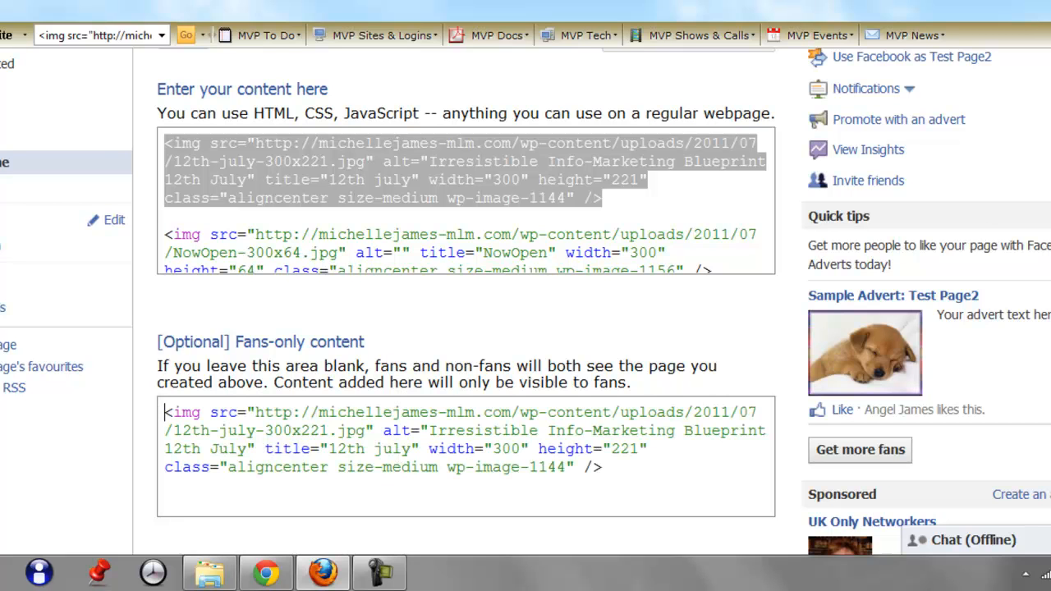
scroll(708, 246, "up", 4)
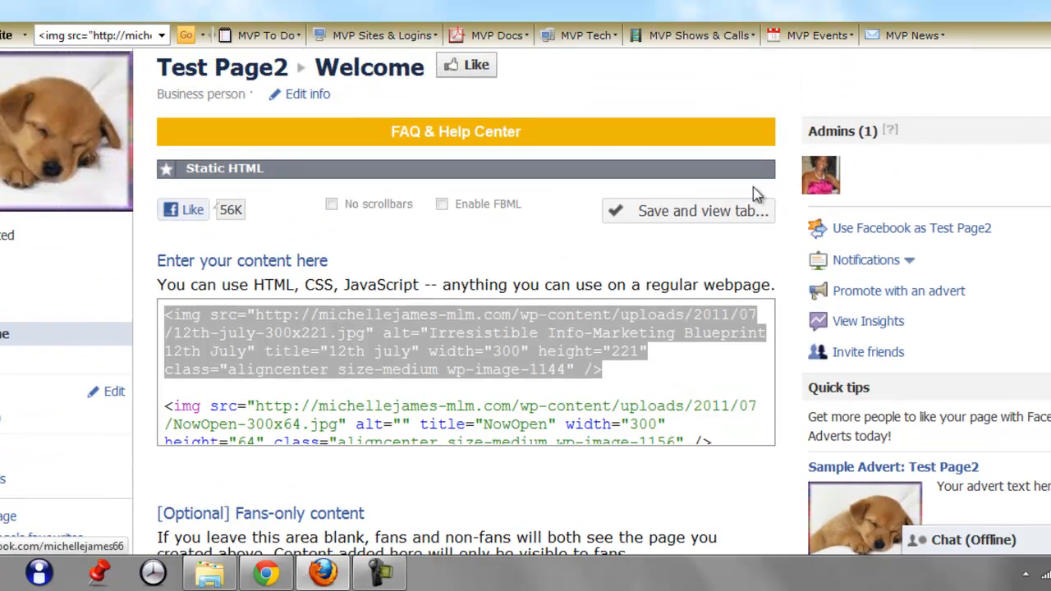
left_click(708, 214)
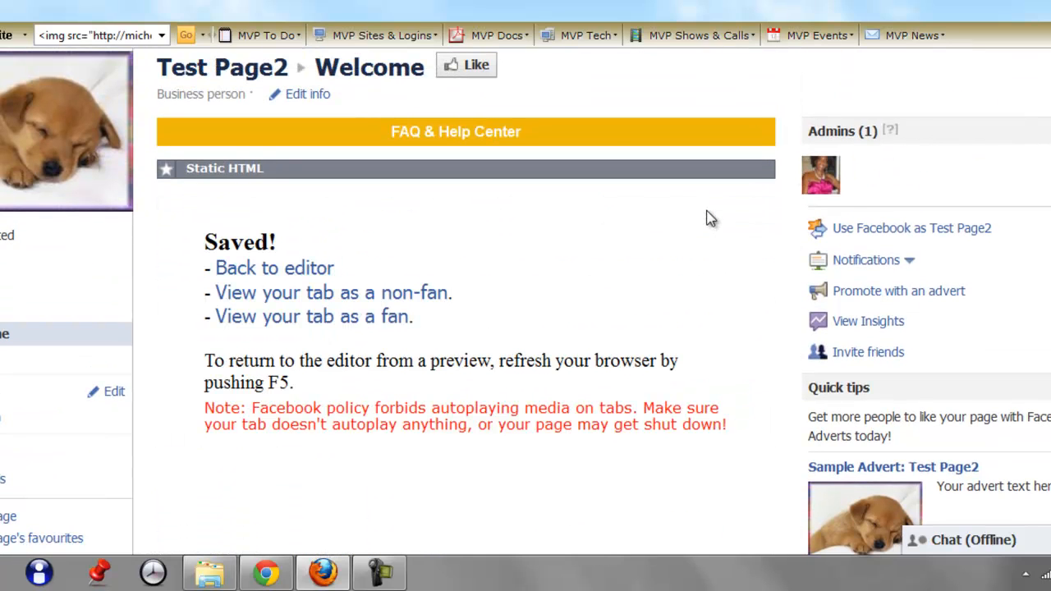
- Preview the saved Welcome tab as a fan and as a non-fan, and look over the displayed images
left_click(332, 319)
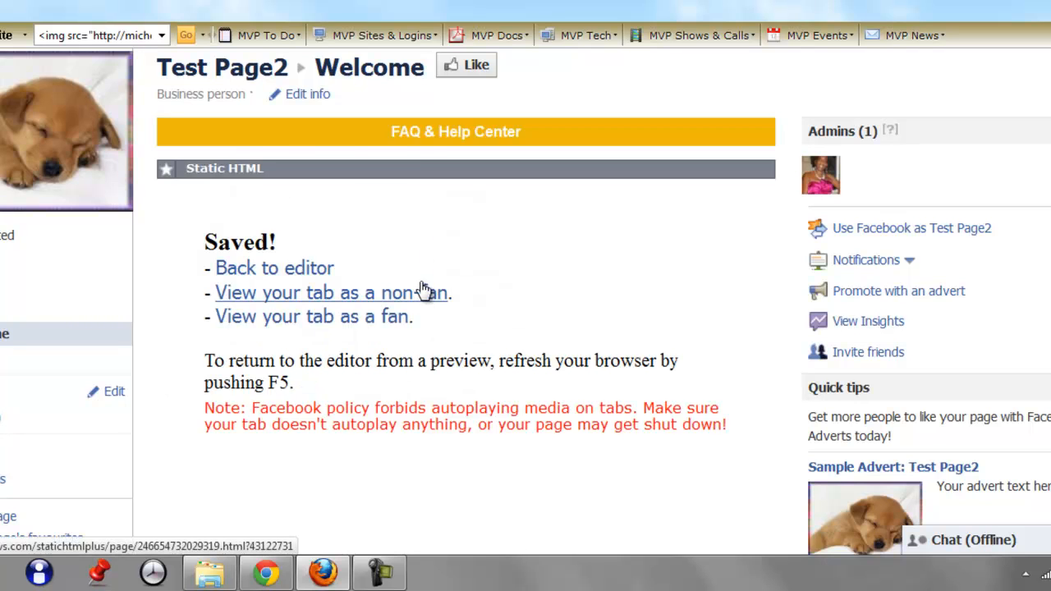
left_click(421, 285)
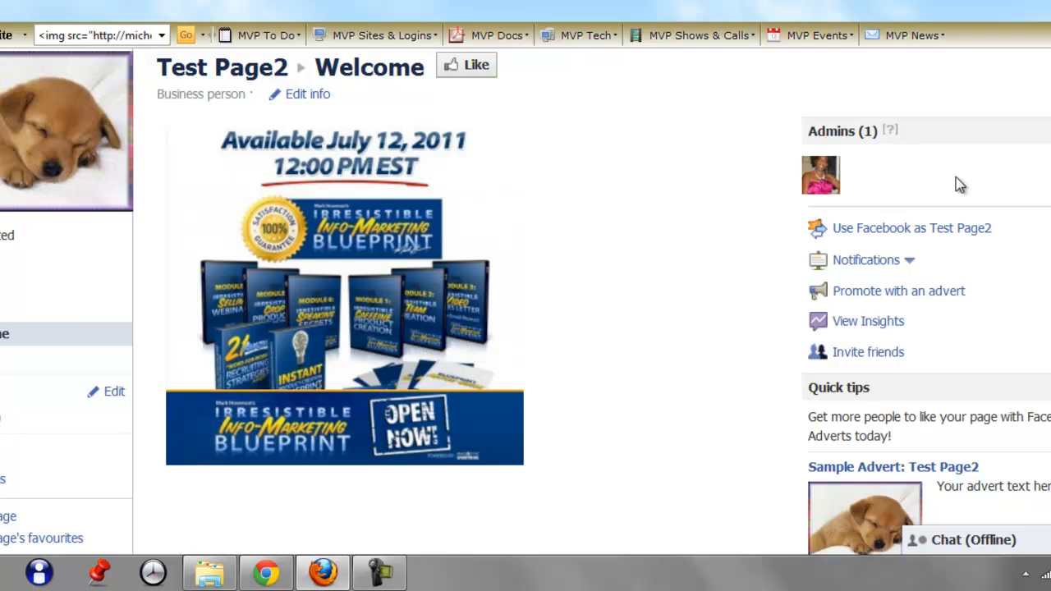
scroll(525, 312, "up", 2)
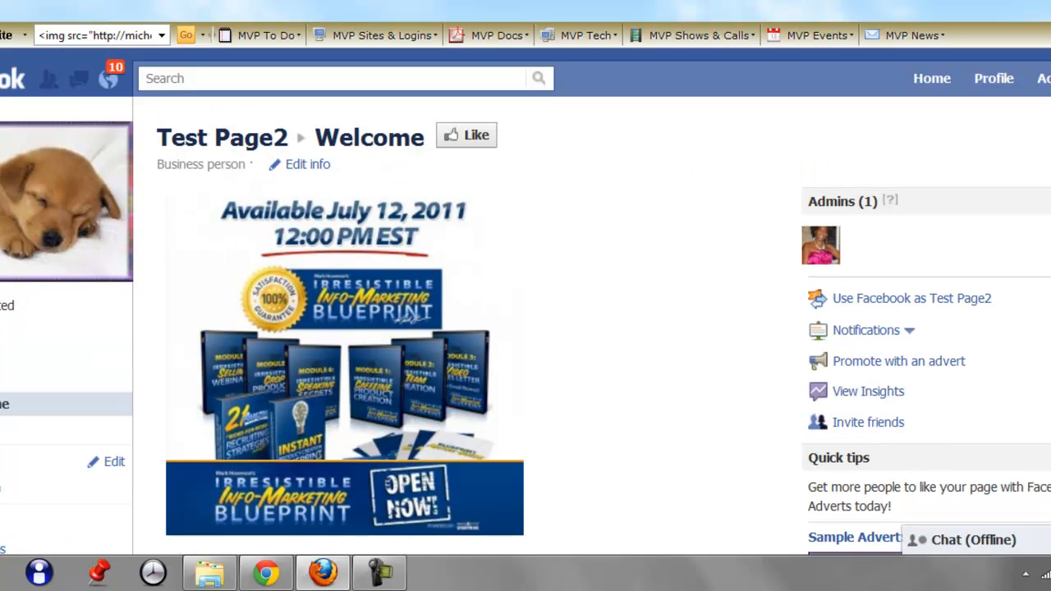
scroll(526, 312, "down", 1)
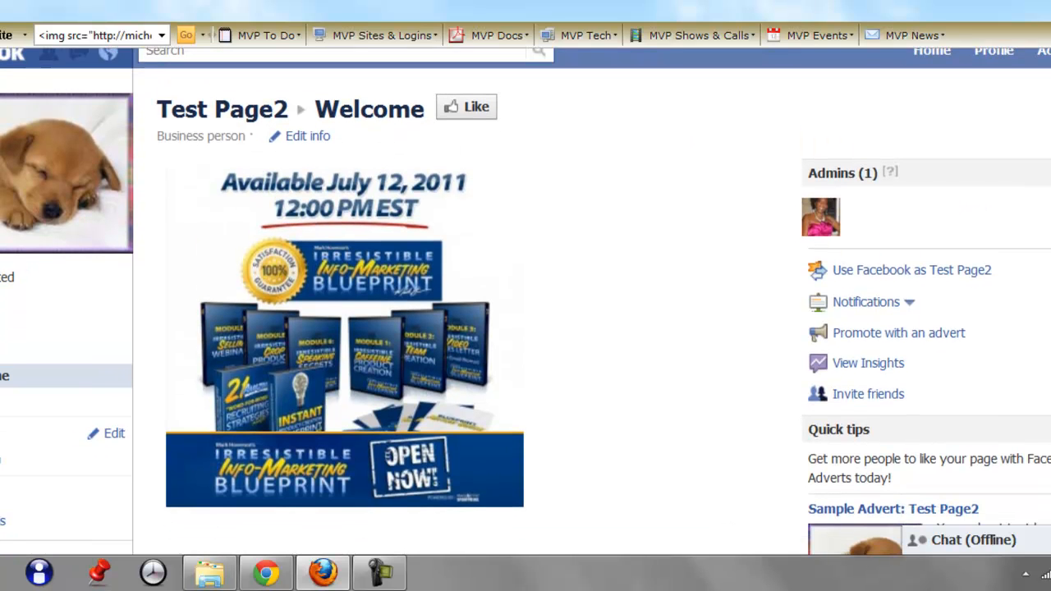
scroll(526, 312, "down", 1)
scroll(525, 312, "up", 2)
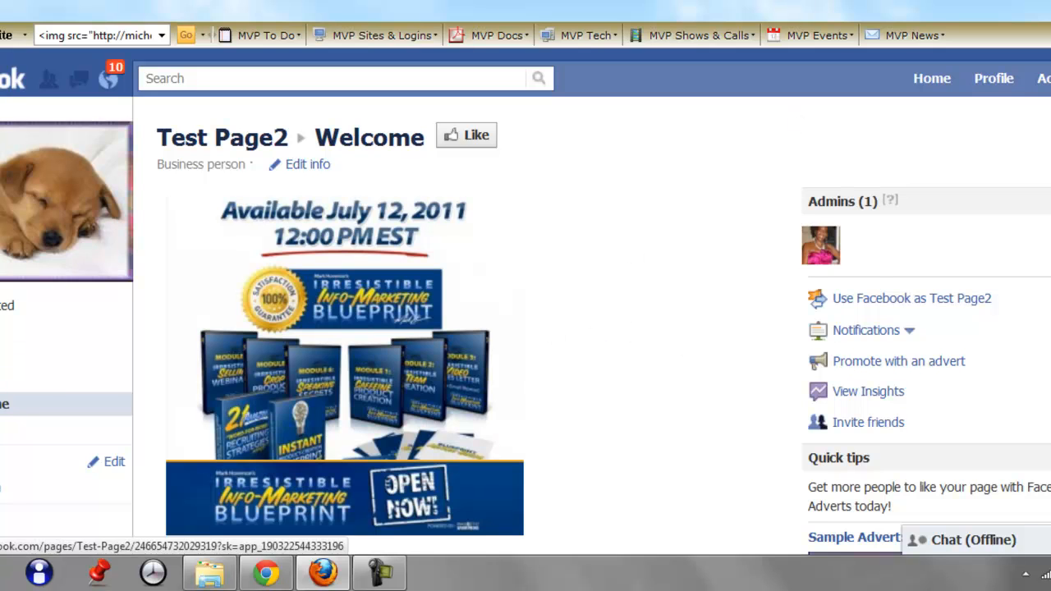
- Open Test Page2's info settings, go to its page permissions, and set the Default Landing Tab to Welcome
left_click(111, 404)
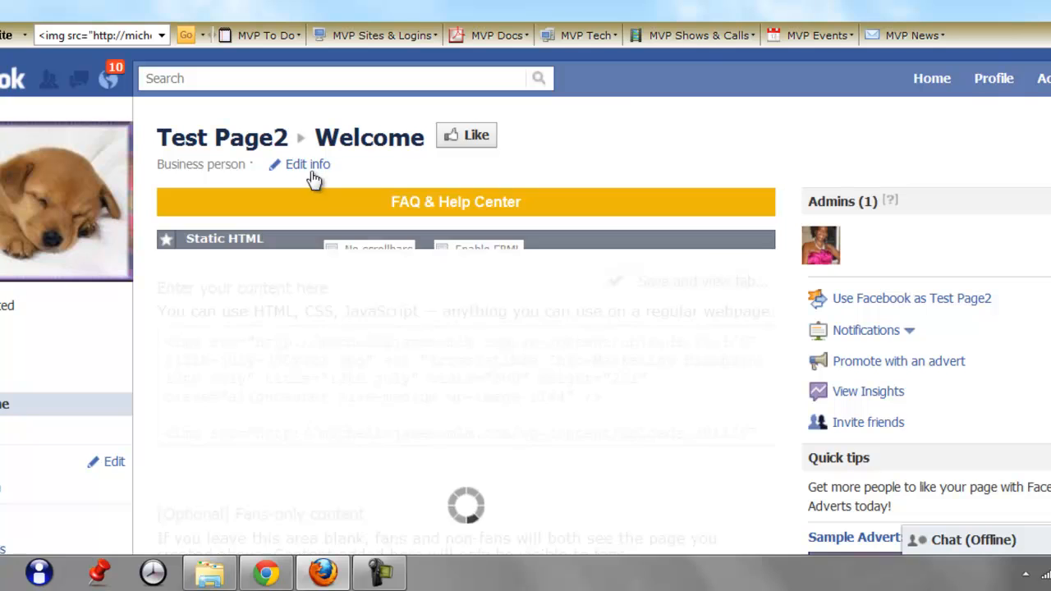
left_click(312, 163)
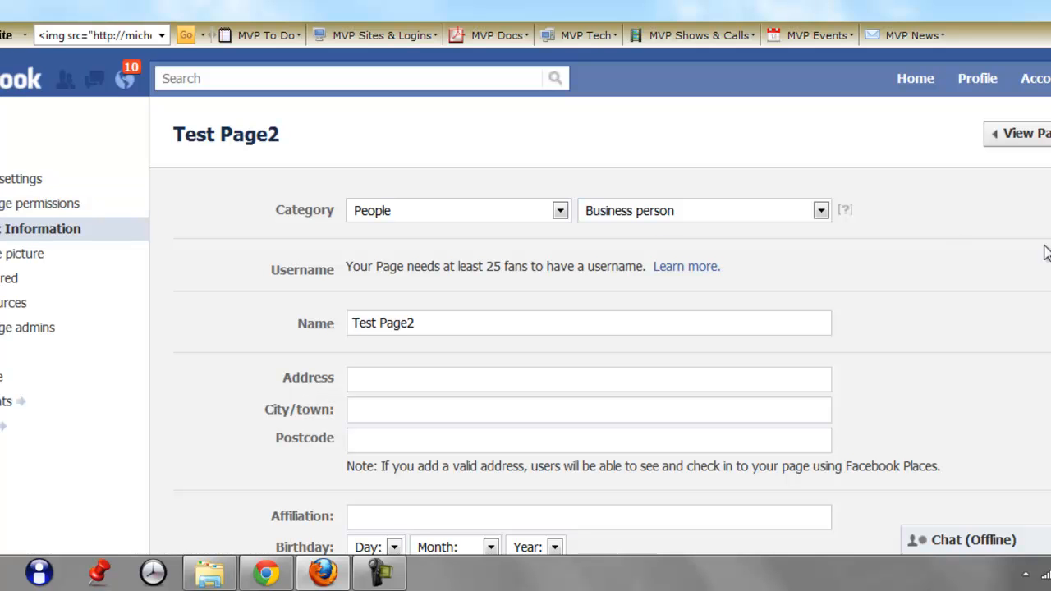
scroll(1044, 251, "down", 2)
scroll(1044, 252, "down", 7)
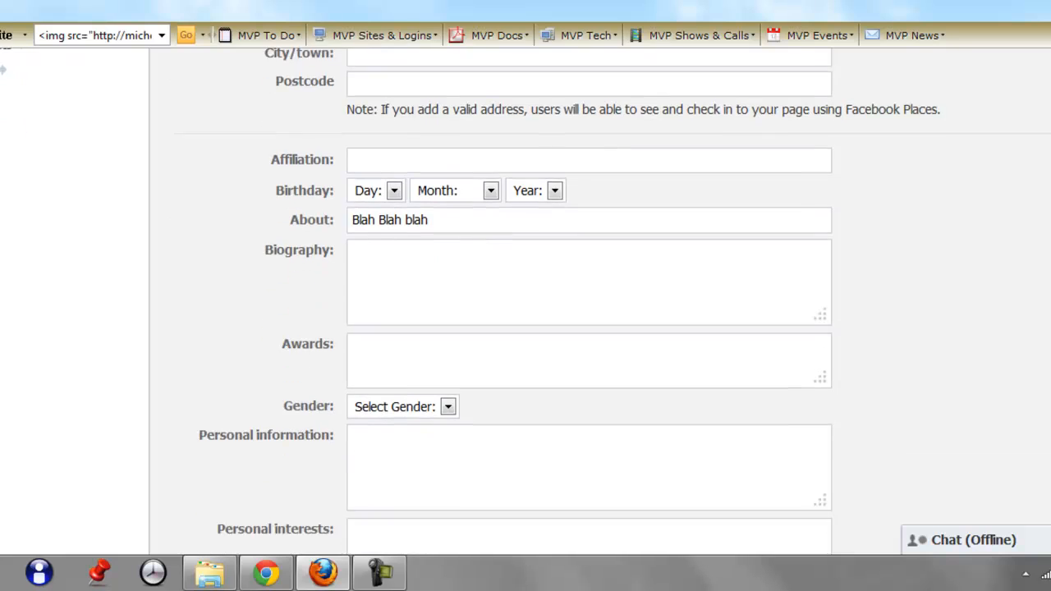
scroll(1045, 251, "up", 7)
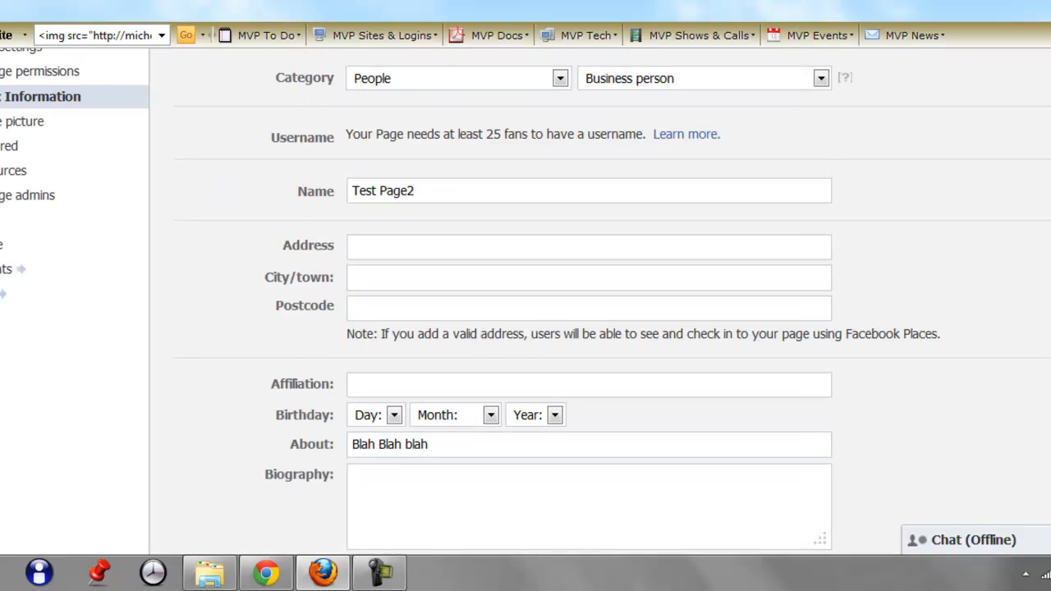
scroll(1044, 252, "up", 2)
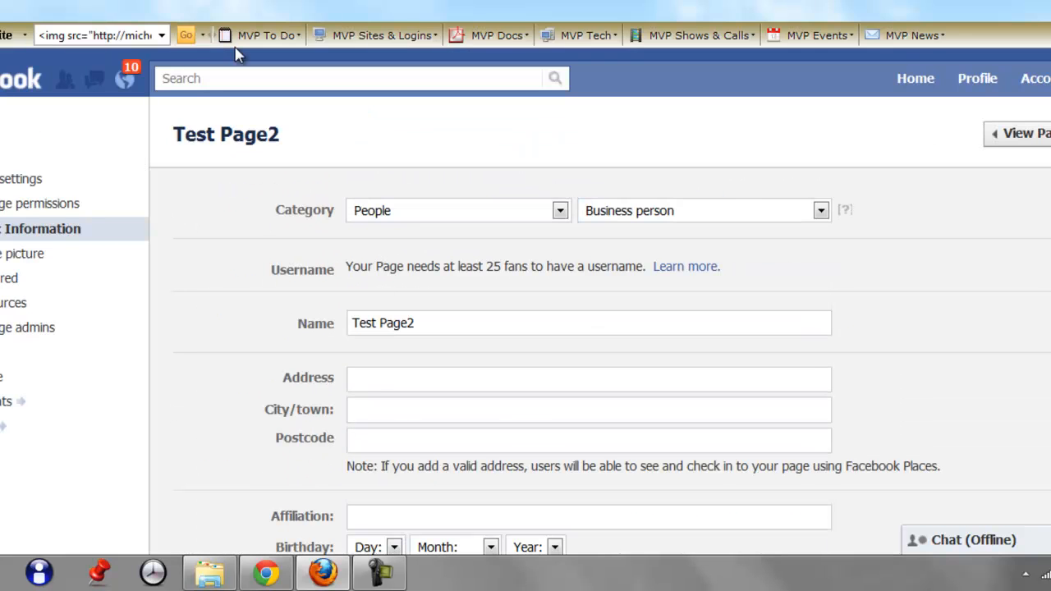
left_click(7, 212)
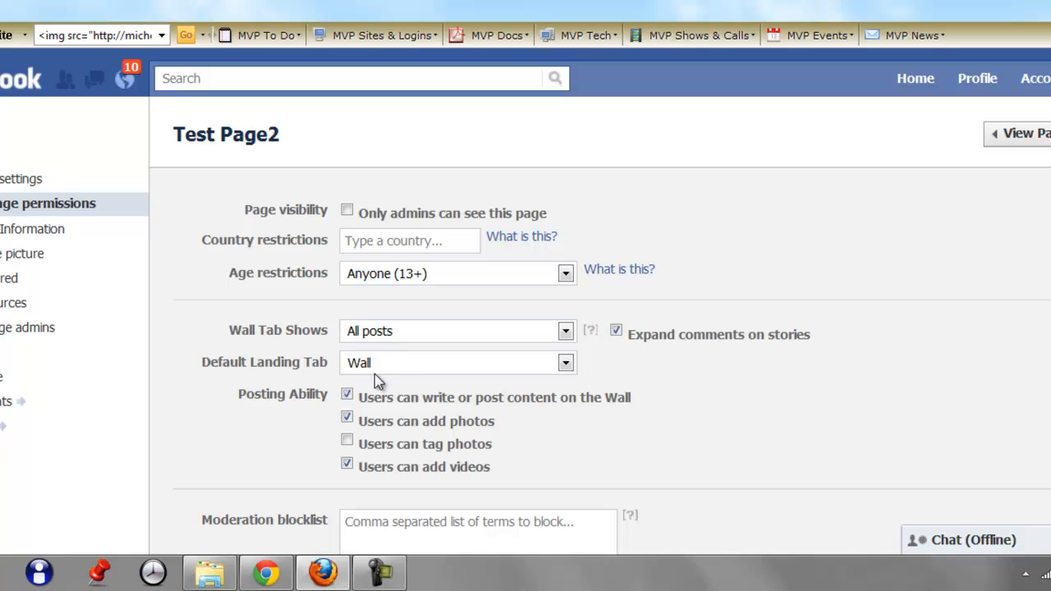
left_click(566, 364)
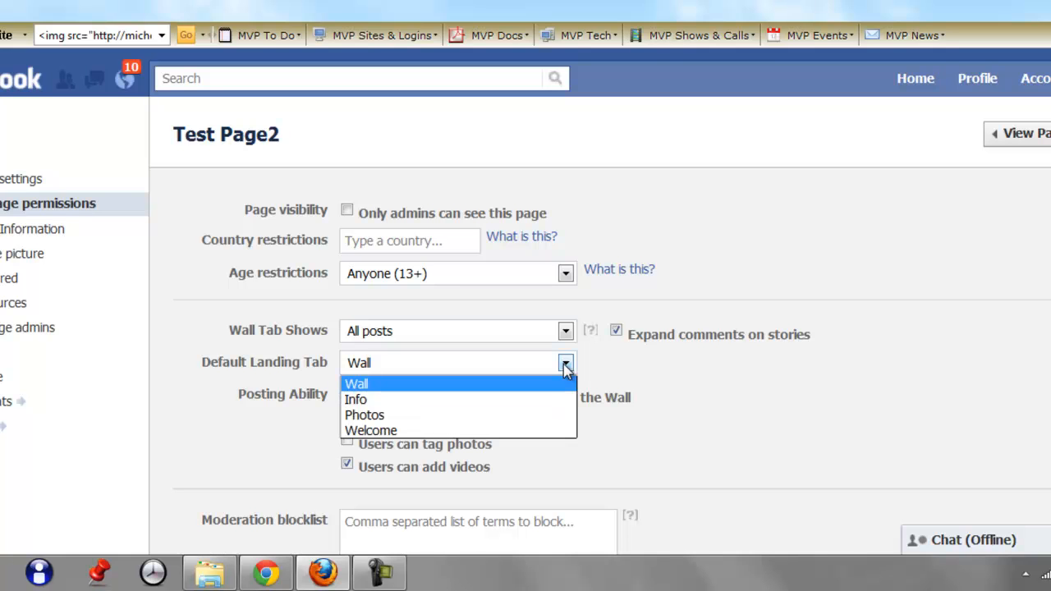
left_click(555, 431)
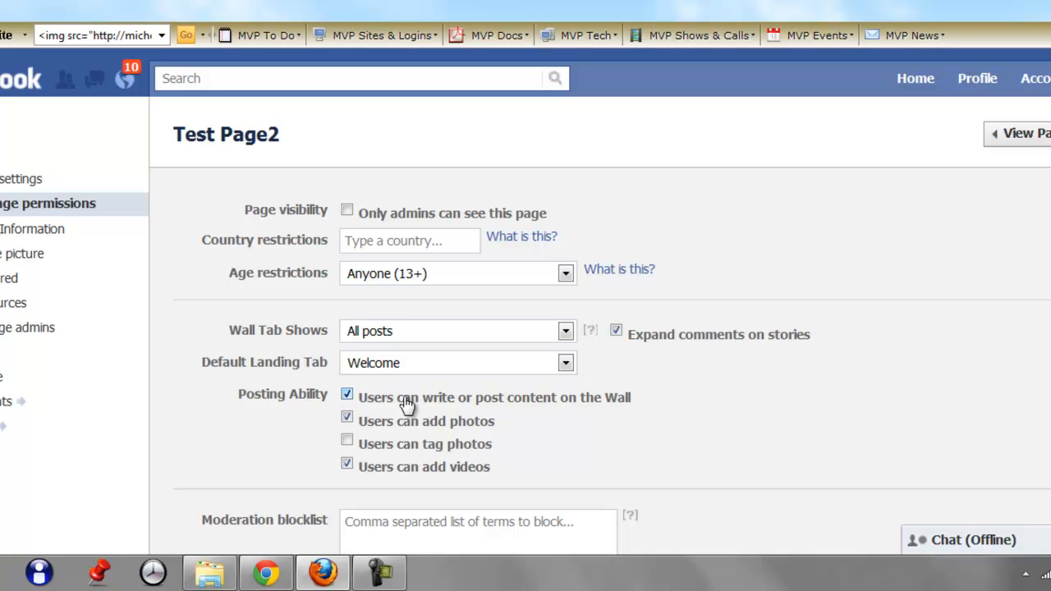
left_click(348, 417)
scroll(525, 302, "down", 5)
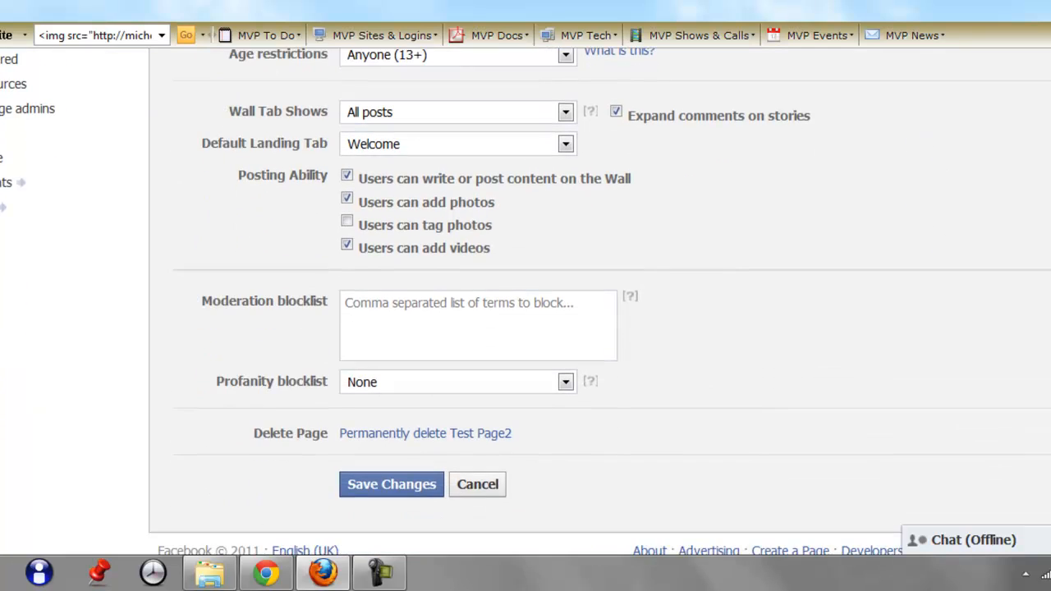
scroll(525, 301, "down", 1)
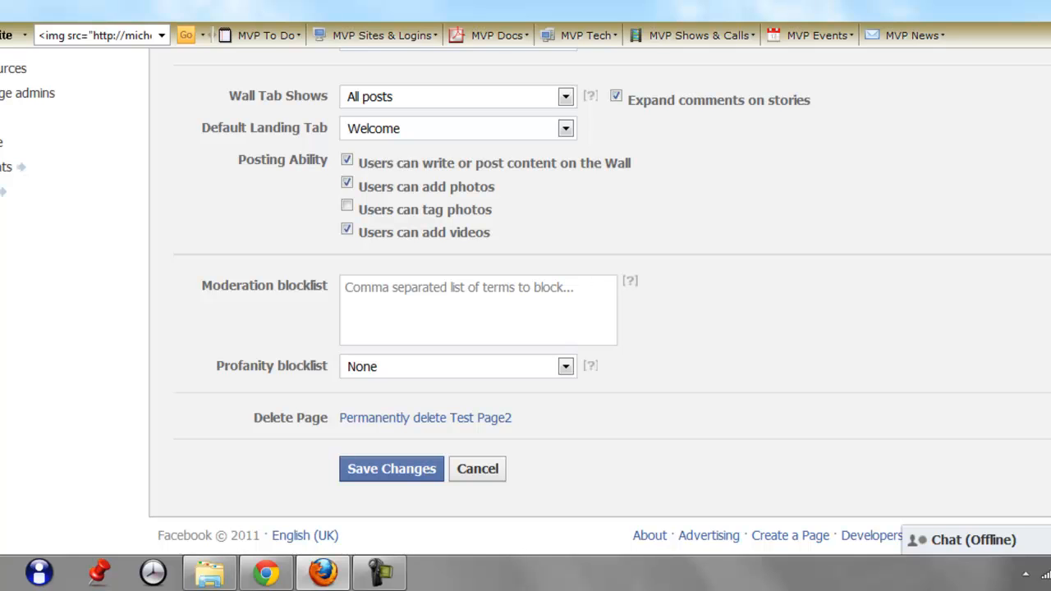
scroll(526, 304, "up", 5)
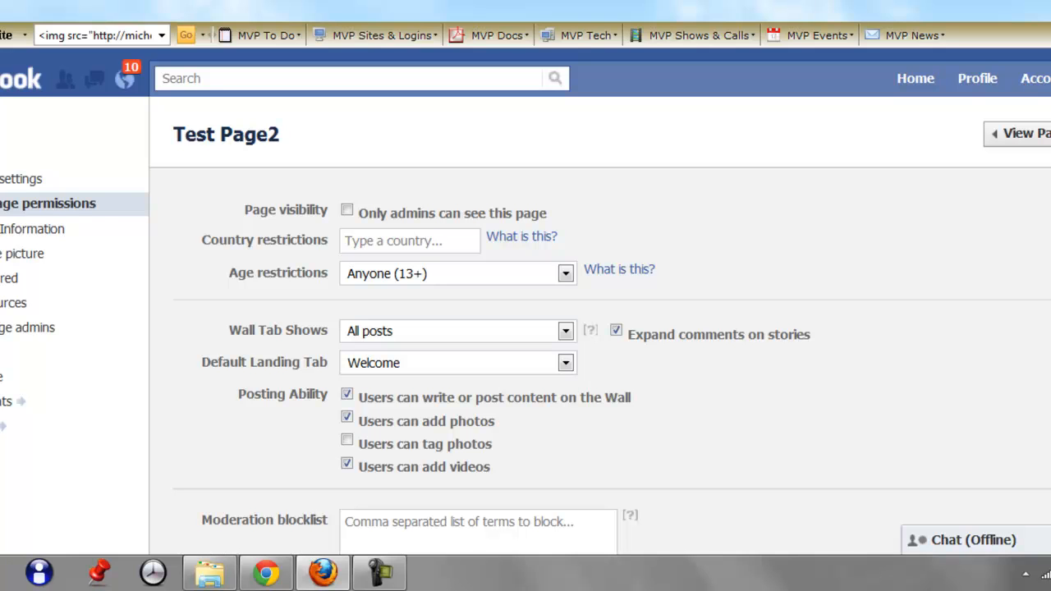
scroll(526, 304, "down", 4)
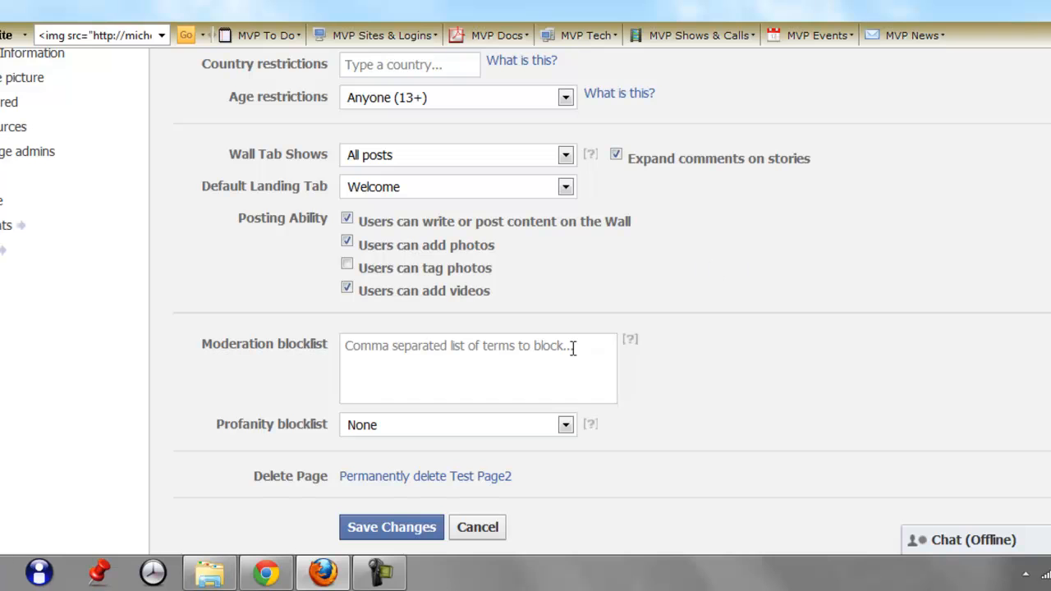
left_click(386, 583)
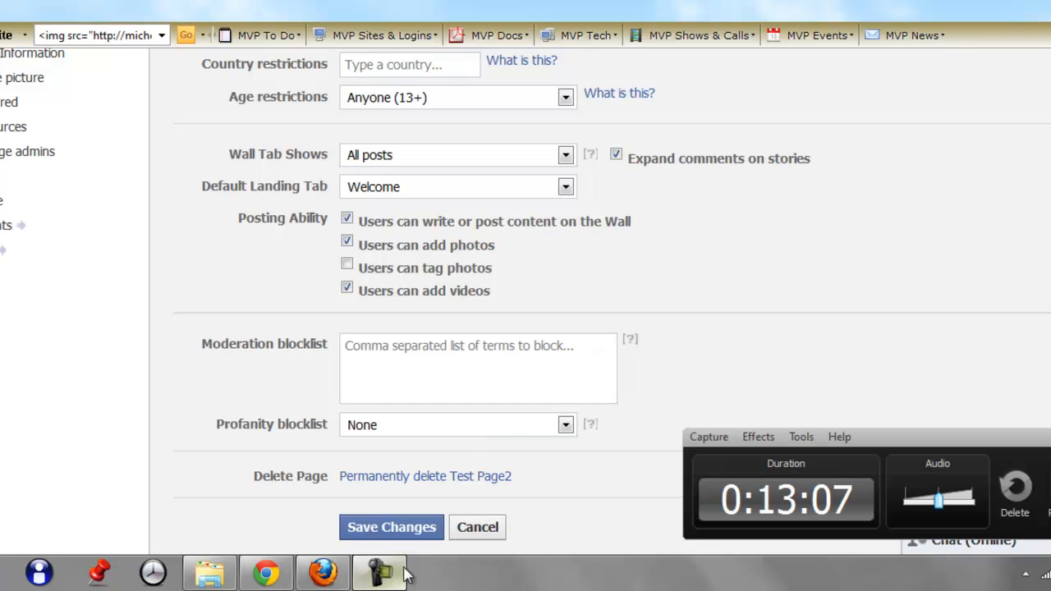